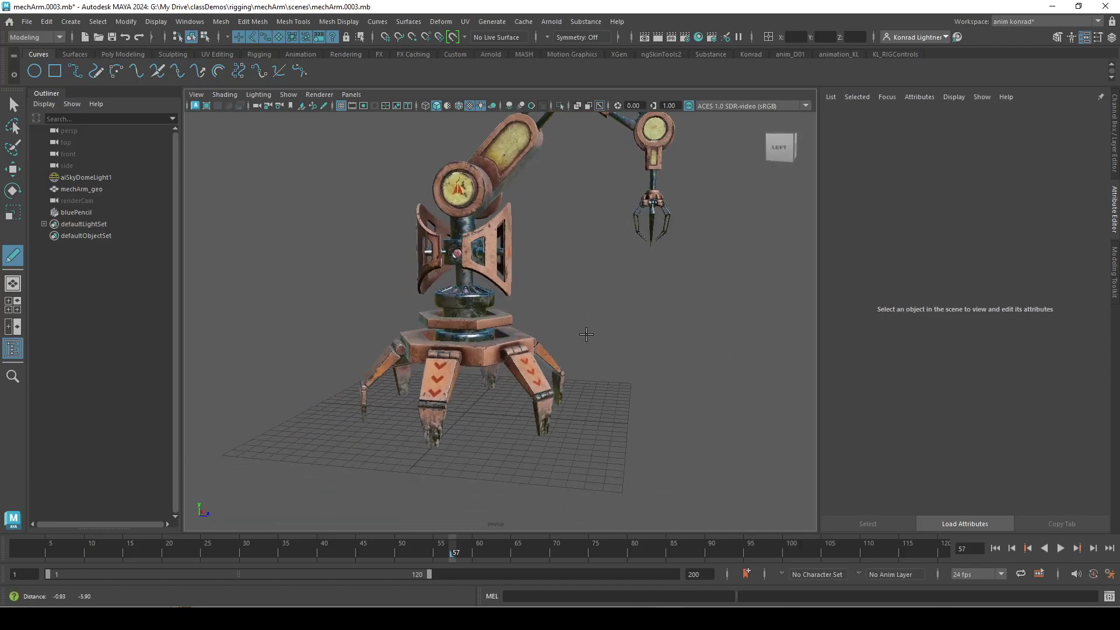
Delete the bluePencil node from the scene and switch to the Move tool.
{"action": "right_click_drag", "start_coordinate": [589, 325], "coordinate": [646, 395], "text": "alt"}
{"action": "left_click_drag", "start_coordinate": [660, 382], "coordinate": [634, 378], "text": "alt"}
{"action": "left_click", "coordinate": [97, 214]}
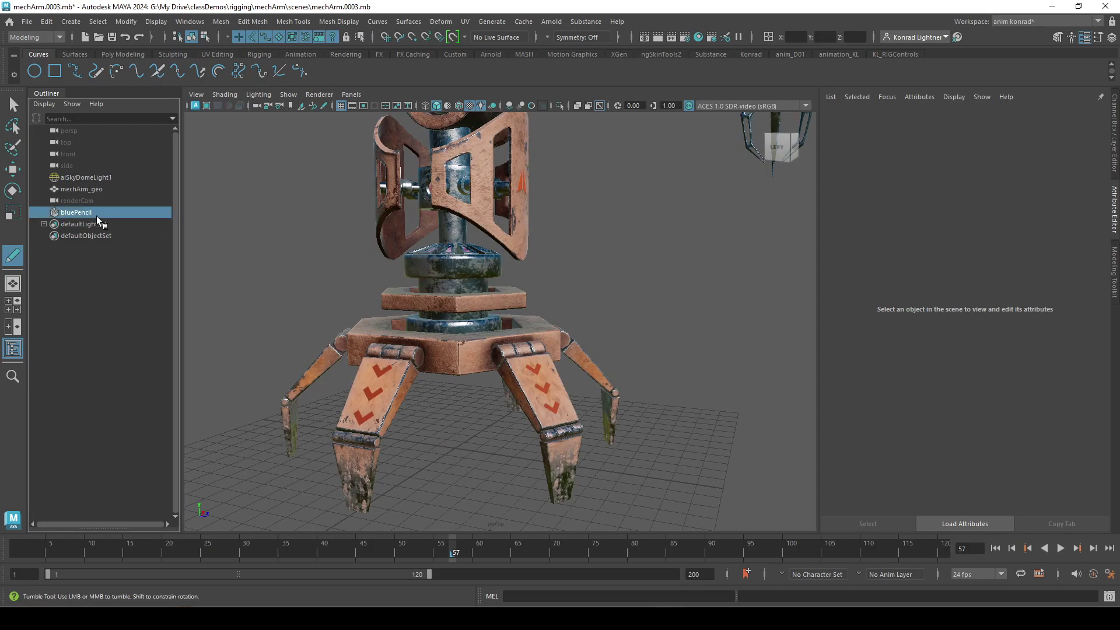
{"action": "key", "text": "Delete"}
{"action": "scroll", "coordinate": [604, 325], "scroll_direction": "down", "scroll_amount": 5}
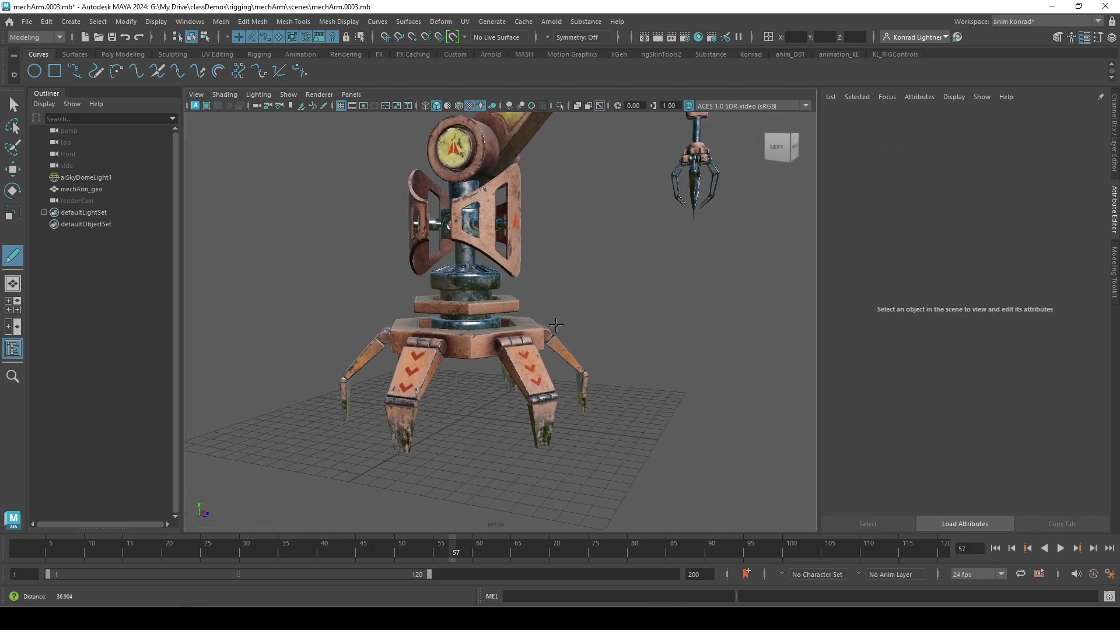
{"action": "key", "text": "w"}
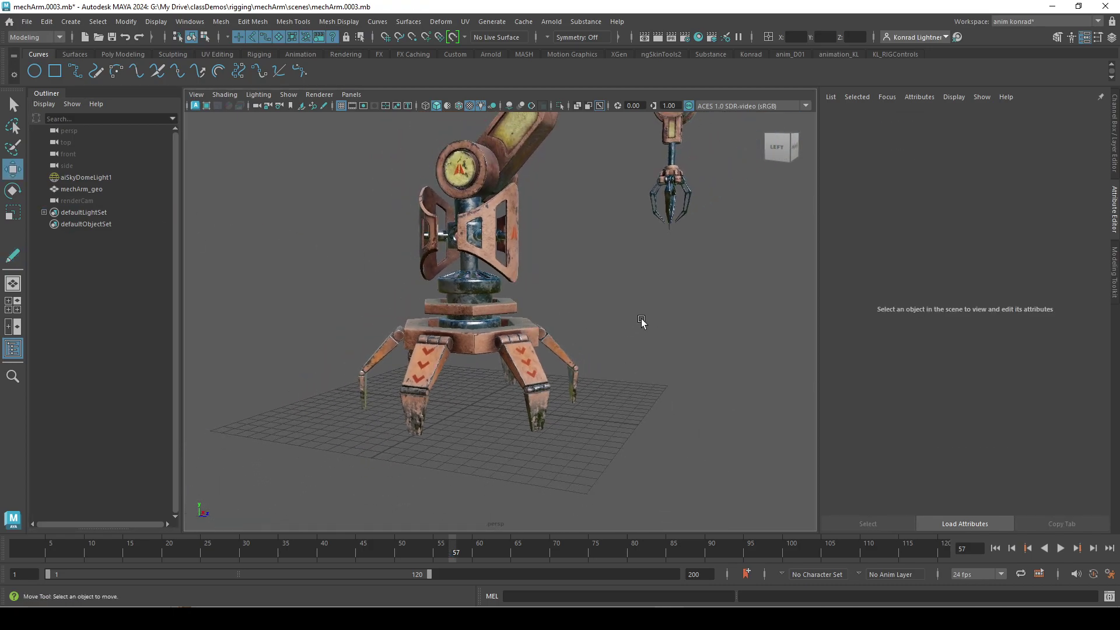
{"action": "scroll", "coordinate": [583, 252], "scroll_direction": "up", "scroll_amount": 3}
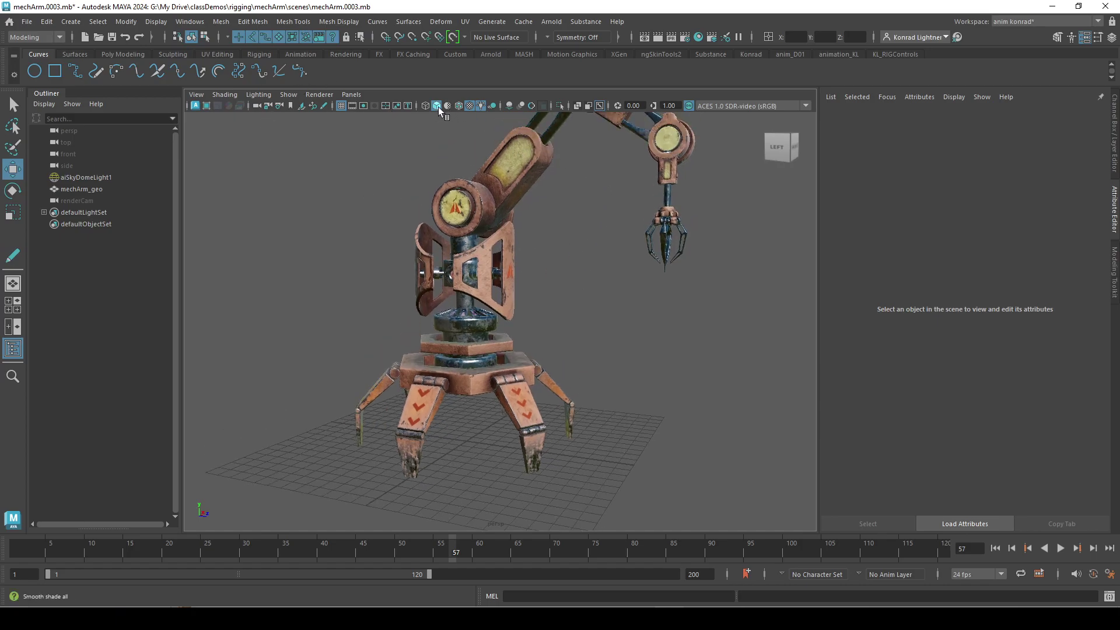
Set the viewport to untextured smooth shading with wireframe on shaded for the mech arm.
{"action": "key", "text": "4"}
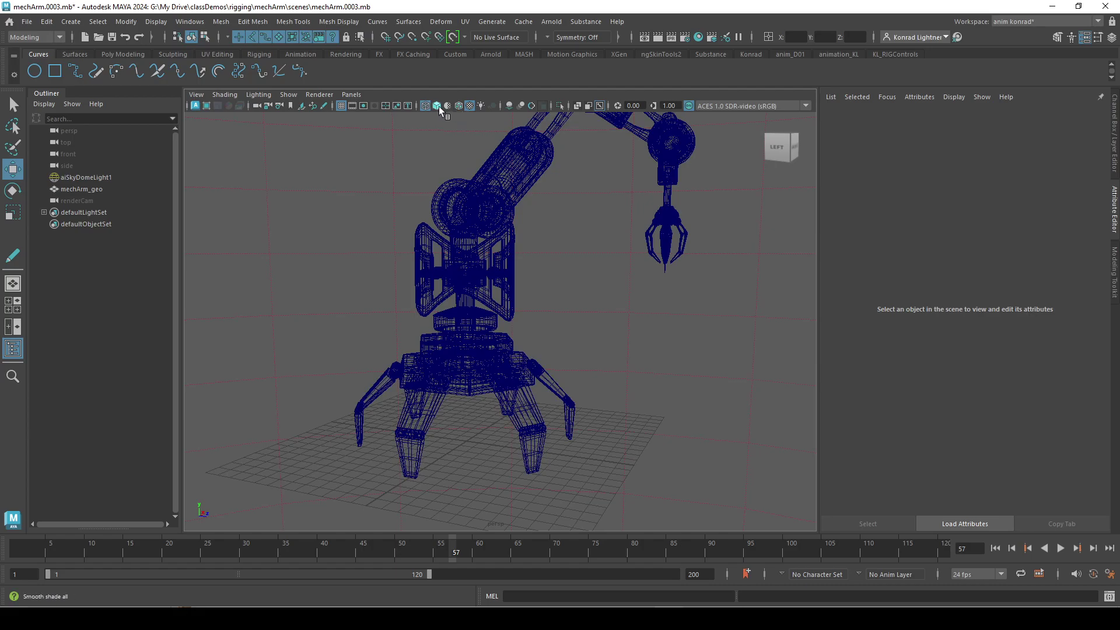
{"action": "left_click", "coordinate": [438, 108]}
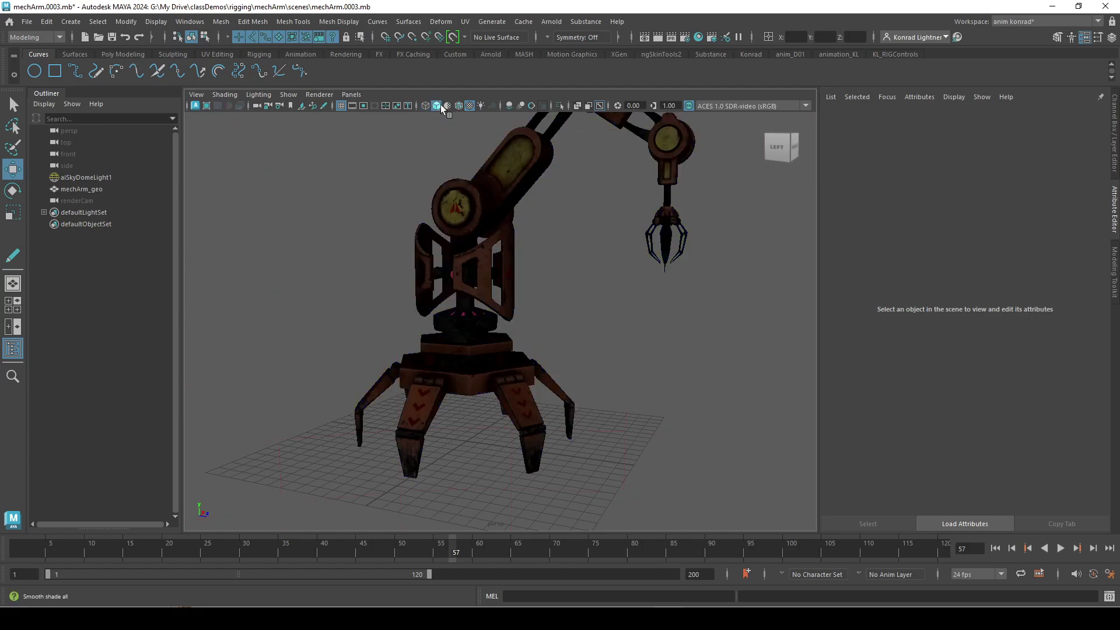
{"action": "left_click", "coordinate": [468, 106]}
{"action": "left_click_drag", "start_coordinate": [438, 315], "coordinate": [516, 319], "text": "alt"}
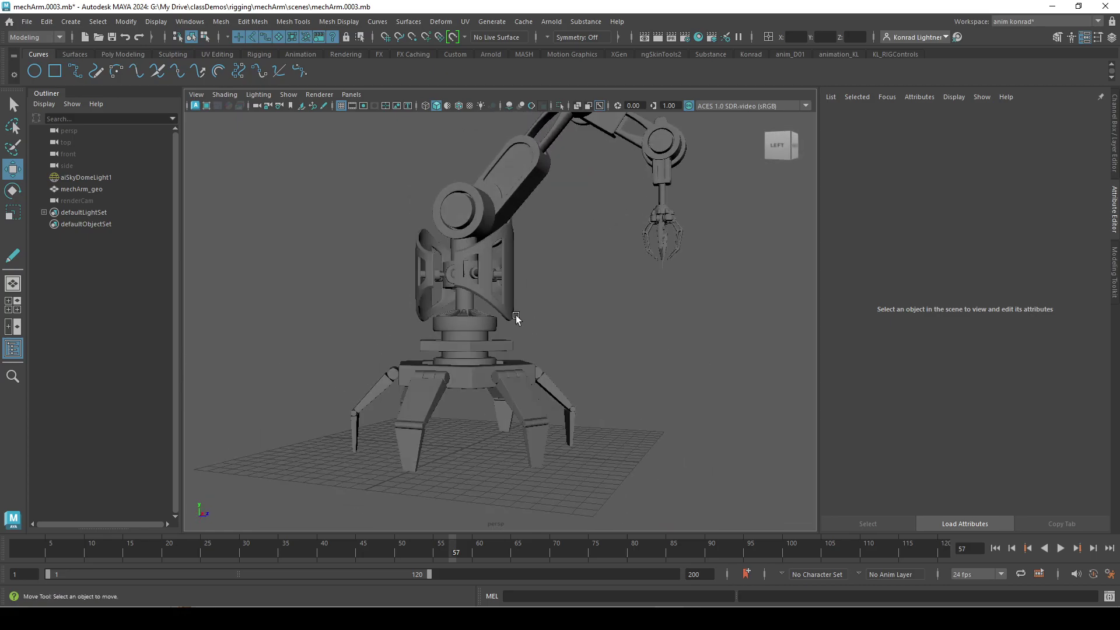
{"action": "left_click", "coordinate": [460, 106]}
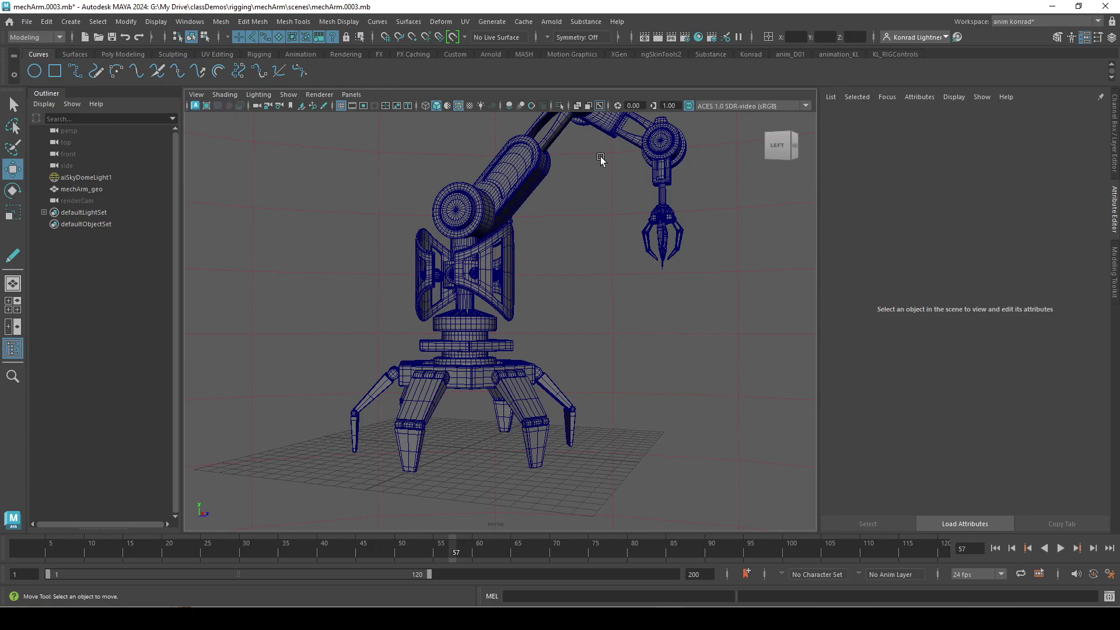
Examine the legs and the underside of the mech arm's hexagonal base.
{"action": "left_click_drag", "start_coordinate": [537, 397], "coordinate": [477, 417], "text": "alt"}
{"action": "middle_click_drag", "start_coordinate": [477, 417], "coordinate": [475, 315], "text": "alt"}
{"action": "right_click_drag", "start_coordinate": [426, 340], "coordinate": [548, 379], "text": "alt"}
{"action": "left_click_drag", "start_coordinate": [548, 382], "coordinate": [506, 324], "text": "alt"}
{"action": "right_click_drag", "start_coordinate": [422, 289], "coordinate": [562, 249], "text": "alt"}
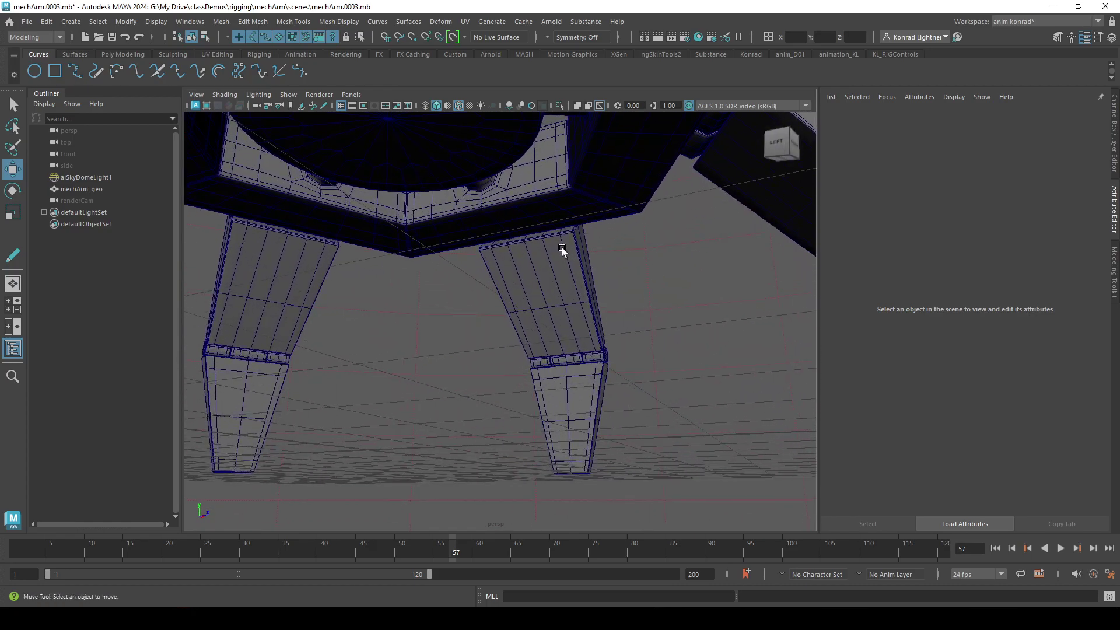
{"action": "middle_click_drag", "start_coordinate": [467, 218], "coordinate": [490, 259], "text": "alt"}
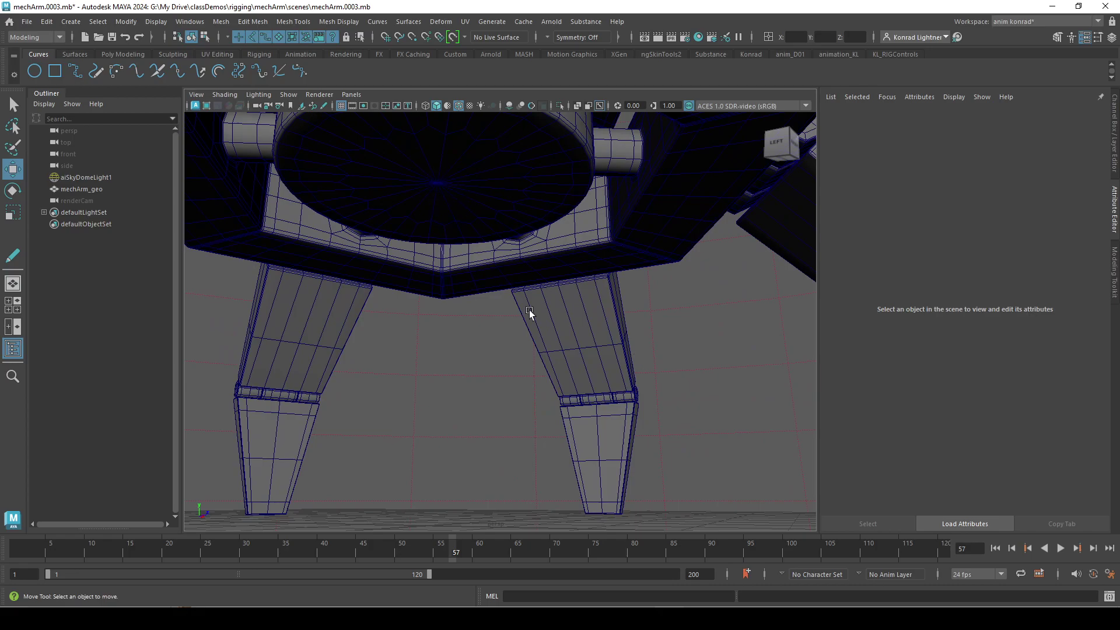
{"action": "right_click_drag", "start_coordinate": [607, 328], "coordinate": [467, 321], "text": "alt"}
{"action": "left_click_drag", "start_coordinate": [467, 320], "coordinate": [479, 369], "text": "alt"}
{"action": "right_click_drag", "start_coordinate": [480, 369], "coordinate": [315, 334], "text": "alt"}
{"action": "middle_click_drag", "start_coordinate": [315, 333], "coordinate": [312, 384], "text": "alt"}
Switch to the Rigging menu set and open the Create Joints tool with its settings.
{"action": "left_click", "coordinate": [29, 38]}
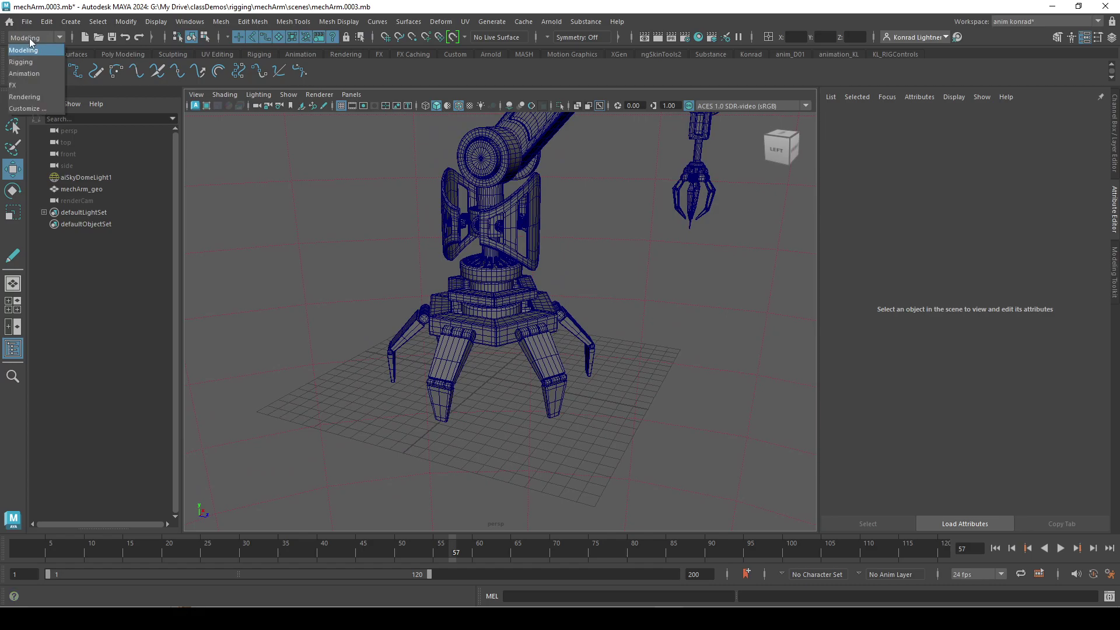
{"action": "left_click", "coordinate": [34, 61]}
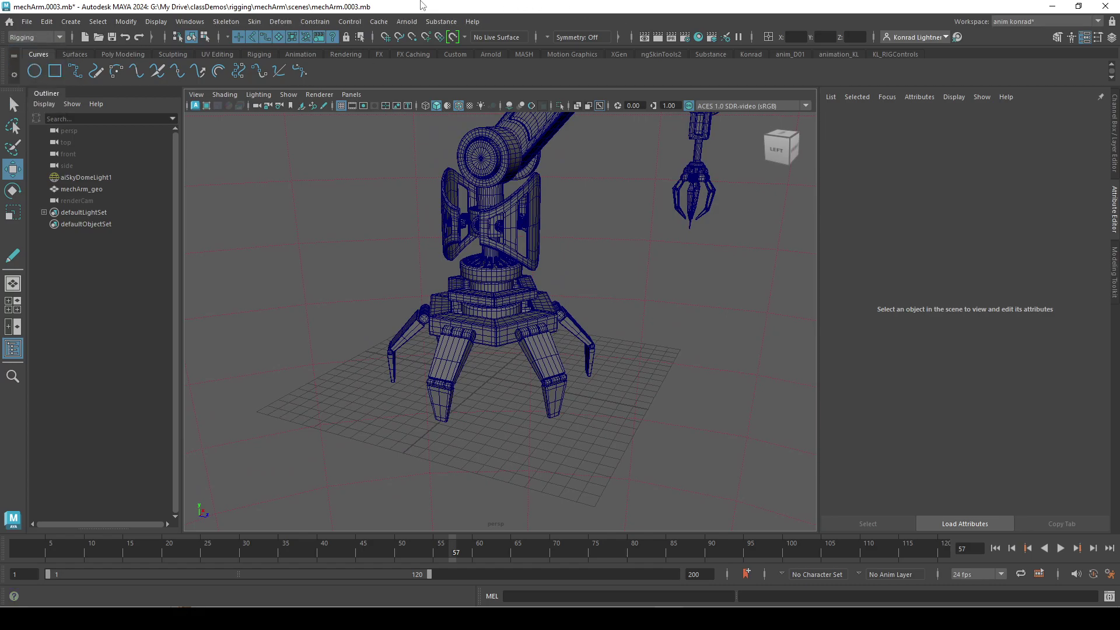
{"action": "left_click", "coordinate": [226, 22]}
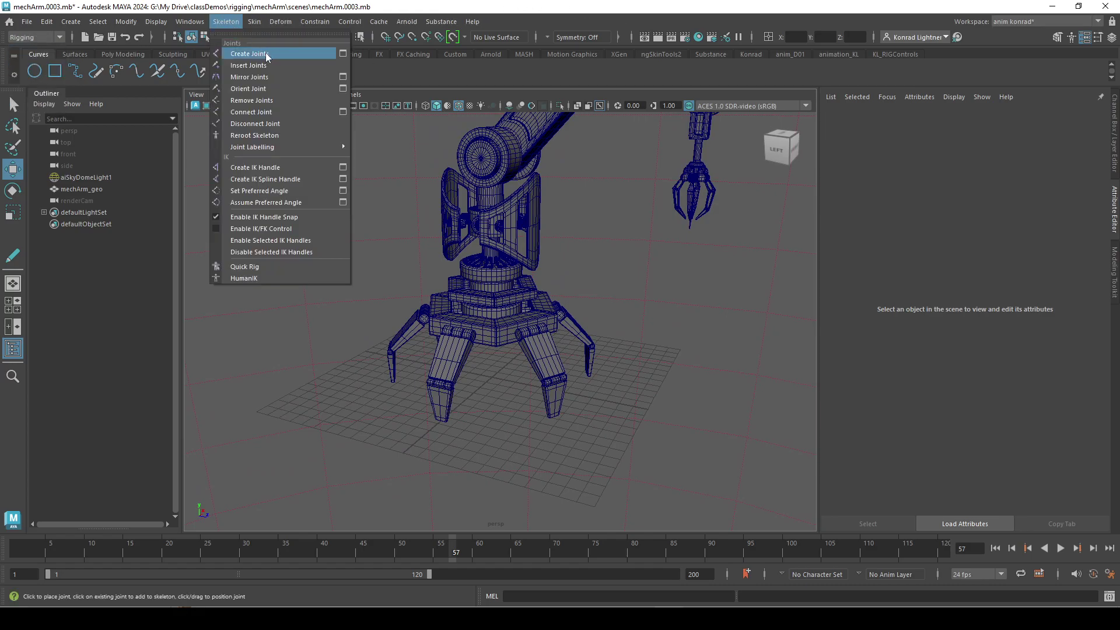
{"action": "left_click", "coordinate": [344, 54]}
{"action": "left_click_drag", "start_coordinate": [241, 114], "coordinate": [218, 96]}
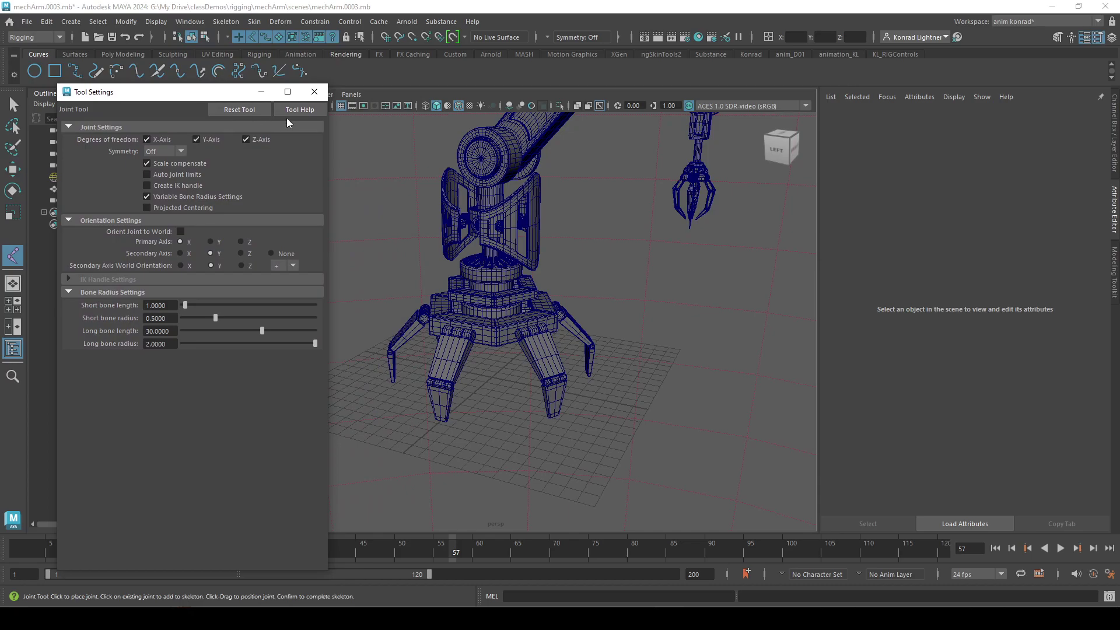
Place a single joint at the scene origin beneath the base, then leave the Joint tool and close its settings.
{"action": "left_click", "coordinate": [492, 378]}
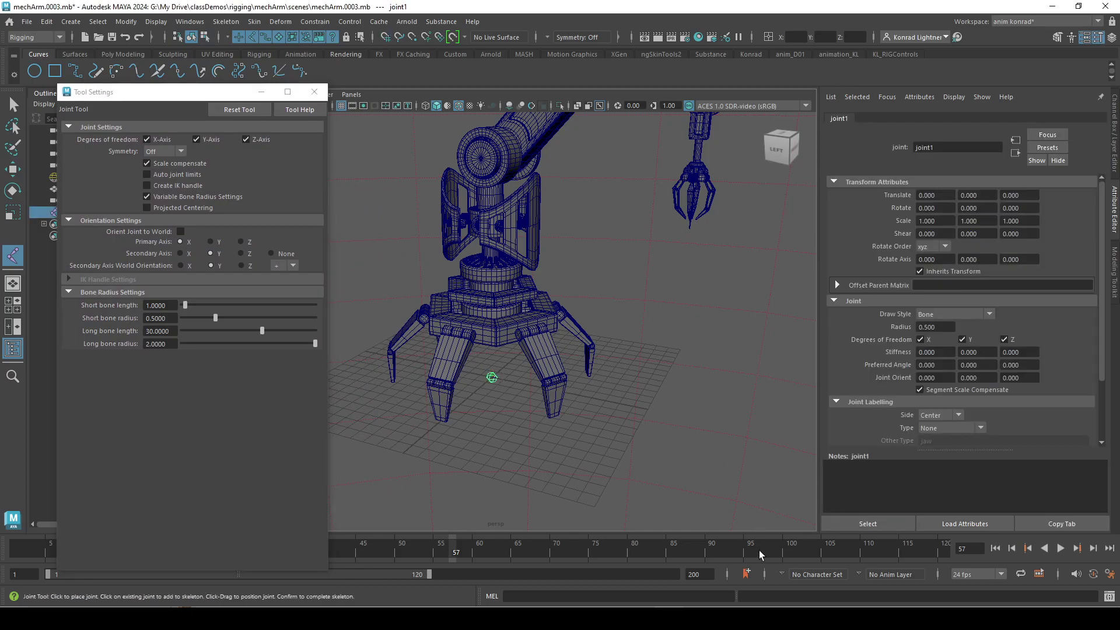
{"action": "left_click_drag", "start_coordinate": [645, 464], "coordinate": [500, 458], "text": "alt"}
{"action": "right_click_drag", "start_coordinate": [500, 457], "coordinate": [637, 470], "text": "alt"}
{"action": "middle_click_drag", "start_coordinate": [637, 471], "coordinate": [510, 355], "text": "alt"}
{"action": "left_click_drag", "start_coordinate": [510, 355], "coordinate": [466, 368], "text": "alt"}
{"action": "right_click_drag", "start_coordinate": [467, 367], "coordinate": [563, 388], "text": "alt"}
{"action": "scroll", "coordinate": [562, 388], "scroll_direction": "down", "scroll_amount": 3}
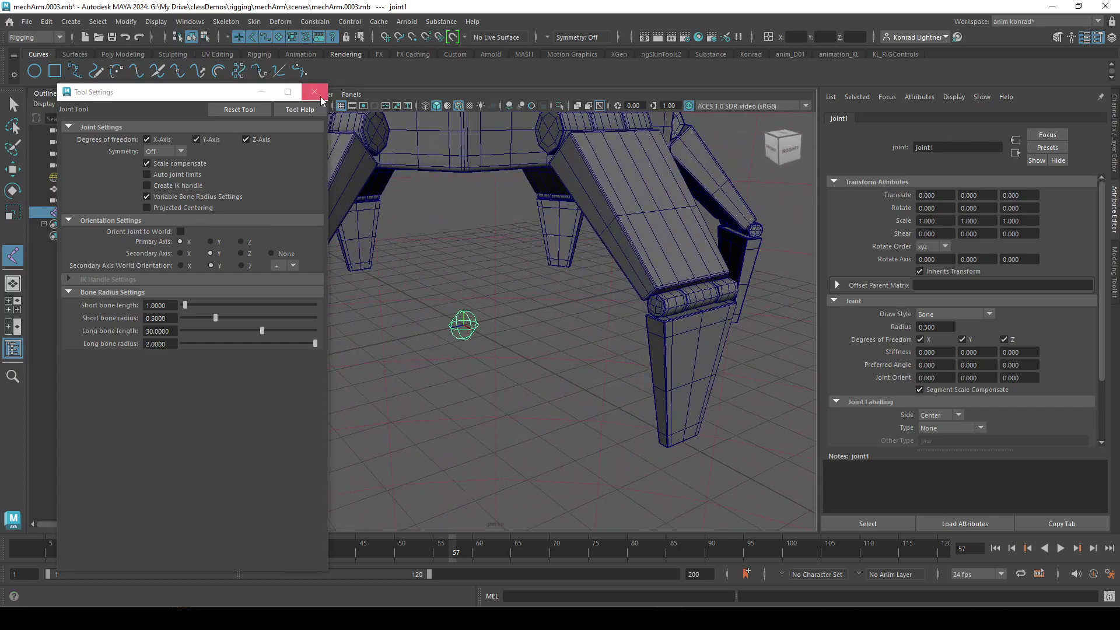
{"action": "left_click", "coordinate": [314, 92]}
{"action": "key", "text": "w"}
{"action": "left_click", "coordinate": [561, 401]}
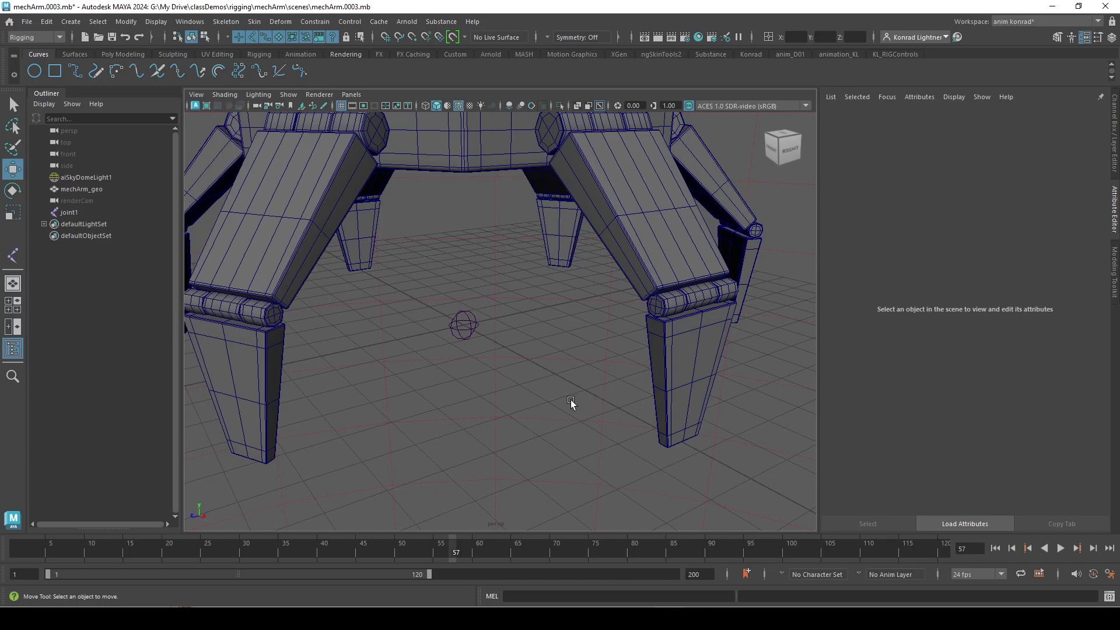
Turn on the local rotation axes display for the joint at the origin.
{"action": "left_click", "coordinate": [463, 330]}
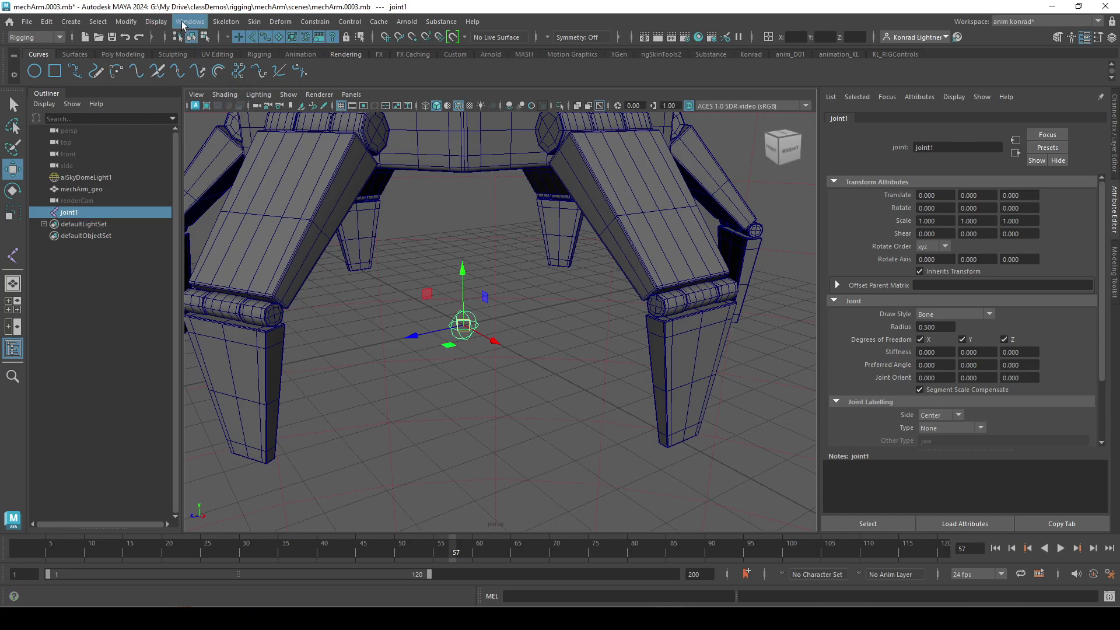
{"action": "left_click", "coordinate": [157, 23]}
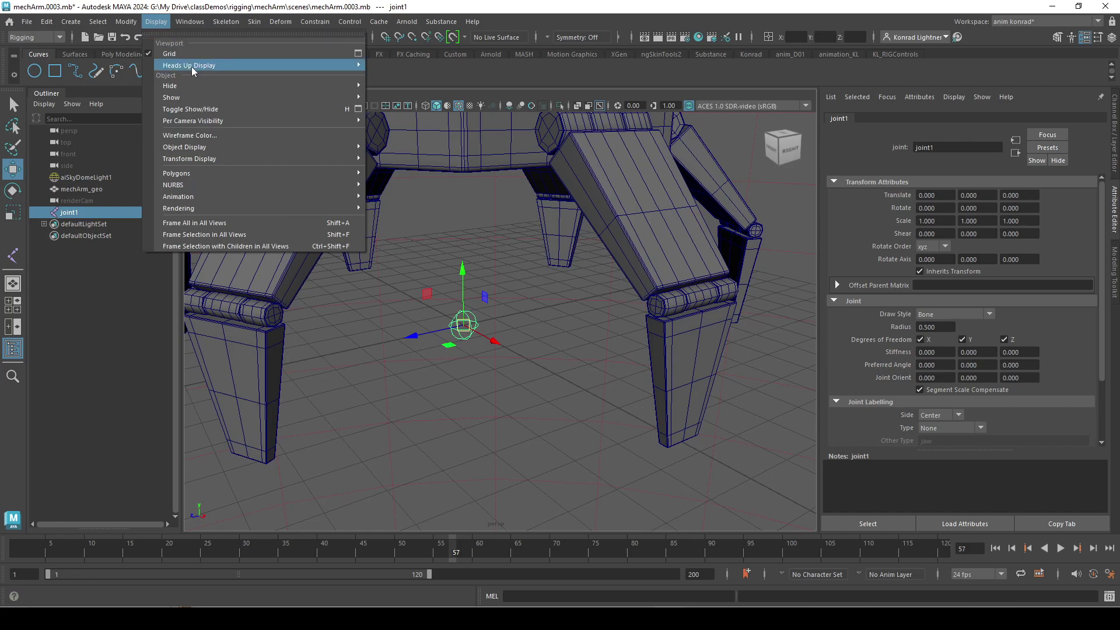
{"action": "mouse_move", "coordinate": [210, 174]}
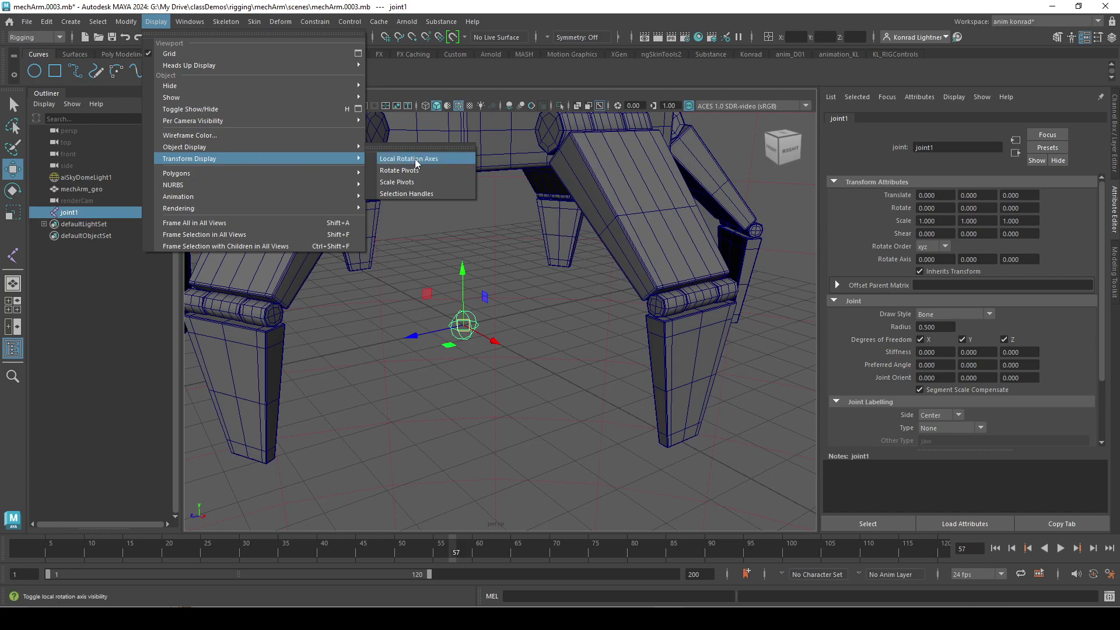
{"action": "left_click", "coordinate": [417, 159]}
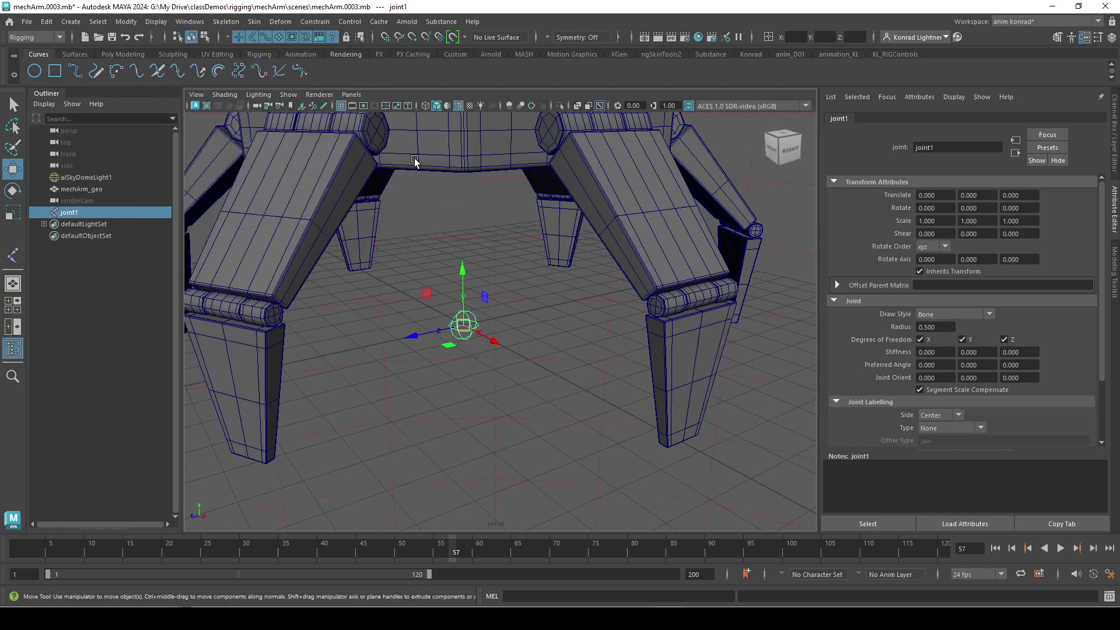
{"action": "left_click", "coordinate": [516, 290]}
{"action": "right_click_drag", "start_coordinate": [340, 316], "coordinate": [528, 348], "text": "alt"}
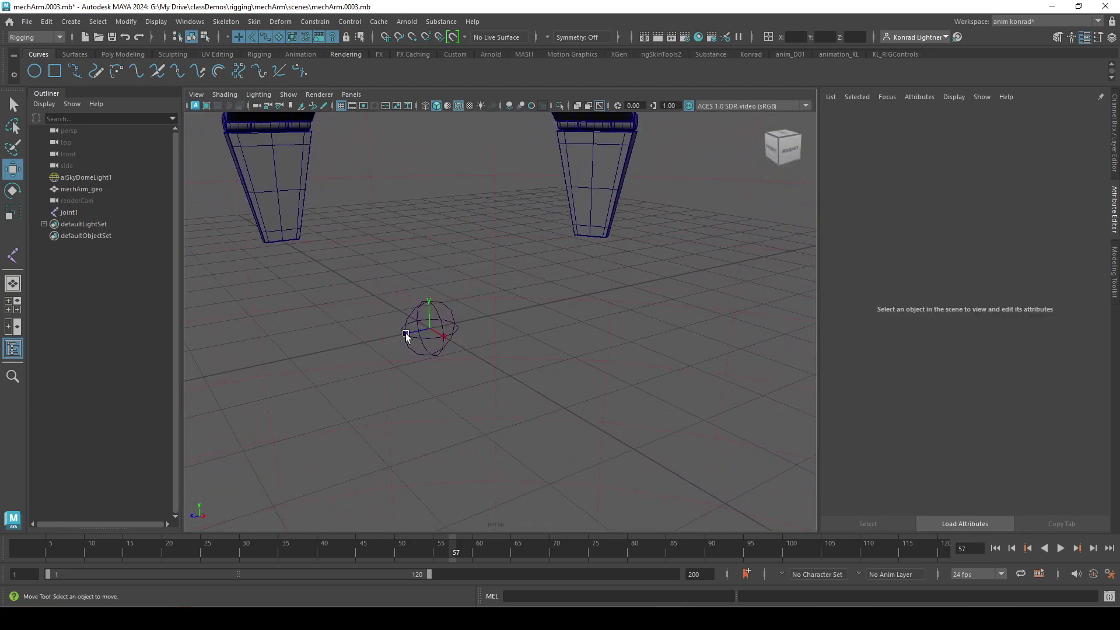
{"action": "right_click_drag", "start_coordinate": [434, 330], "coordinate": [404, 330], "text": "alt"}
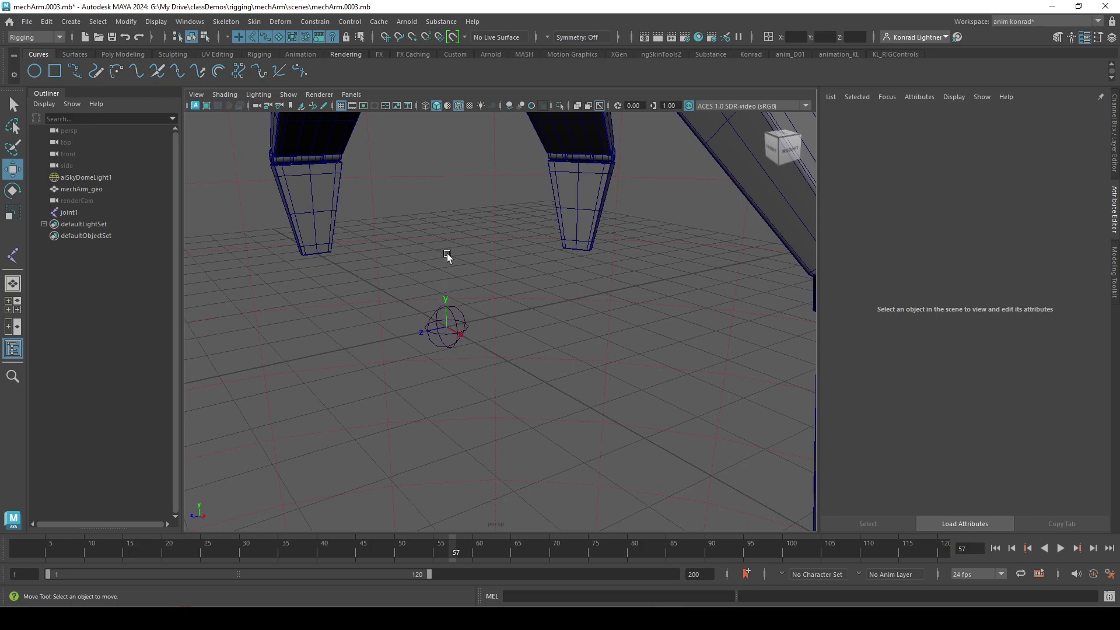
{"action": "right_click_drag", "start_coordinate": [447, 261], "coordinate": [312, 324], "text": "alt"}
{"action": "left_click_drag", "start_coordinate": [312, 324], "coordinate": [343, 339], "text": "alt"}
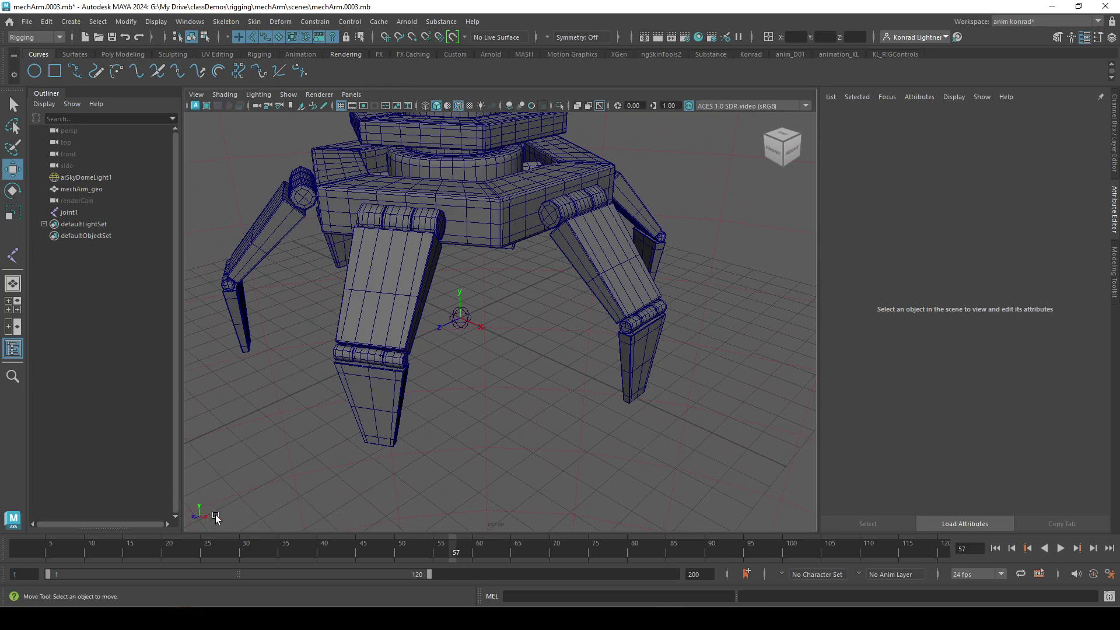
Rename the joint at the origin as ma_root.
{"action": "left_click", "coordinate": [461, 322]}
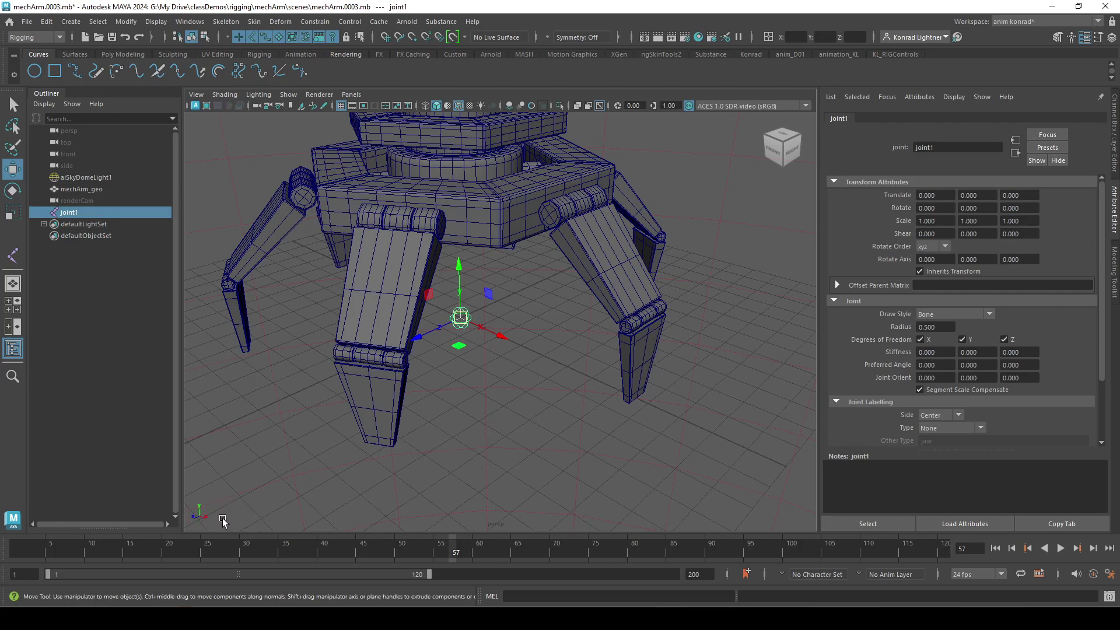
{"action": "left_click_drag", "start_coordinate": [512, 374], "coordinate": [188, 324], "text": "alt"}
{"action": "double_click", "coordinate": [78, 213]}
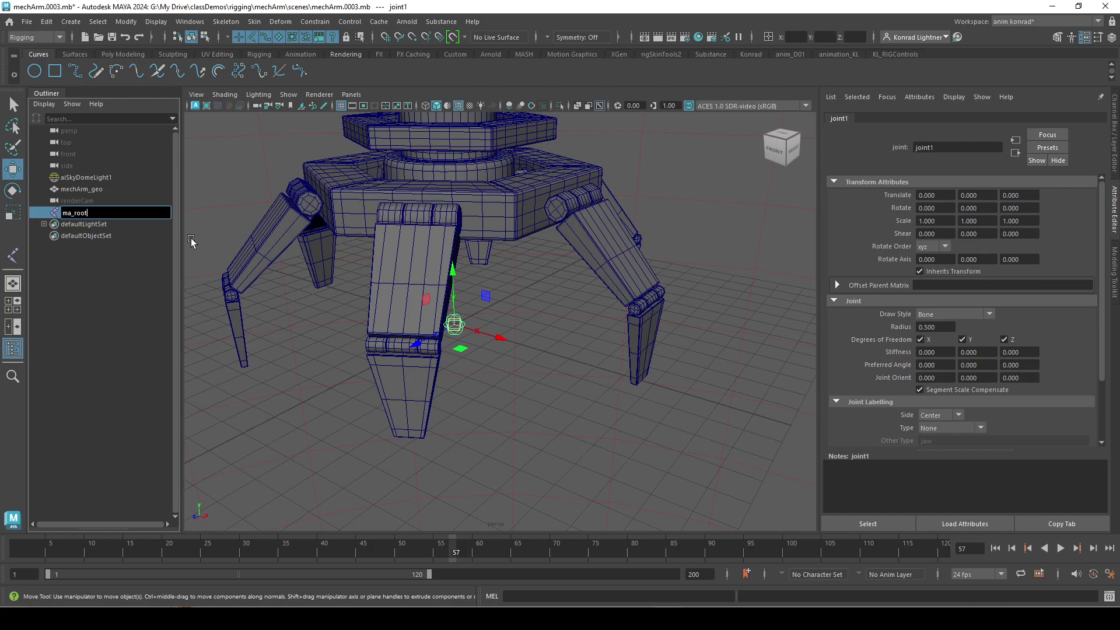
{"action": "key", "text": "Return"}
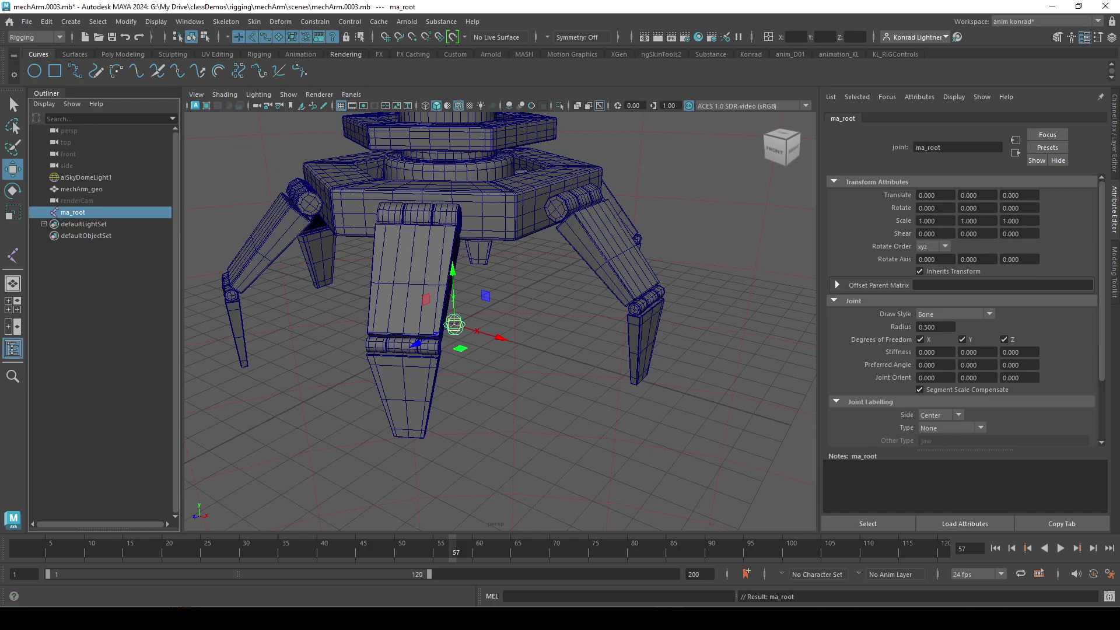
Show the ma_root joint's channels in the Channel Box instead of the Attribute Editor.
{"action": "left_click_drag", "start_coordinate": [539, 387], "coordinate": [524, 387], "text": "alt"}
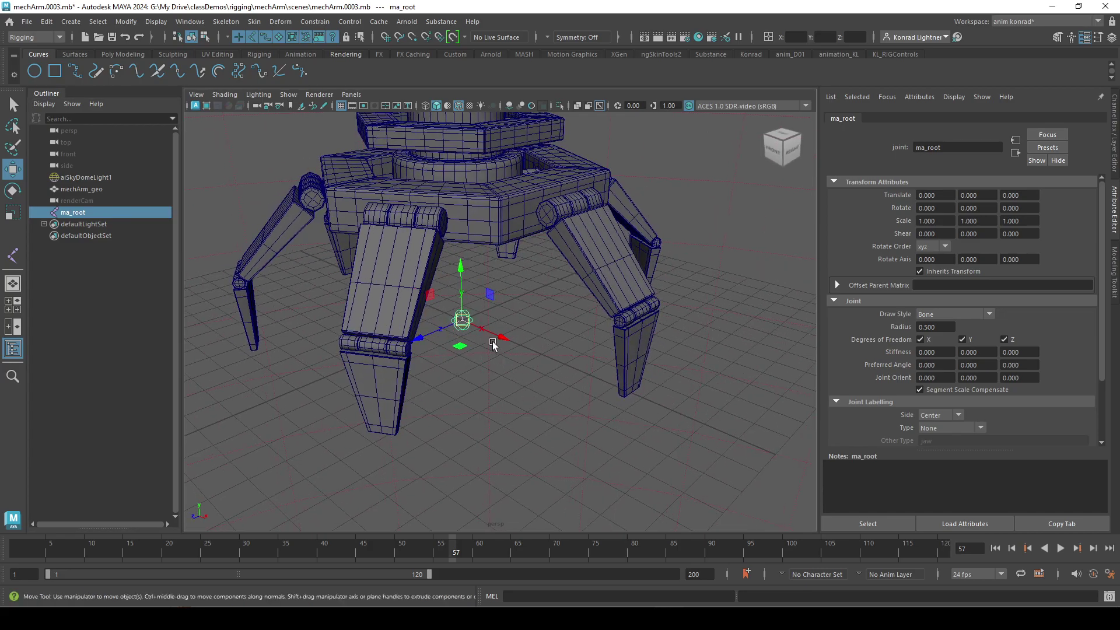
{"action": "right_click_drag", "start_coordinate": [718, 356], "coordinate": [685, 357], "text": "alt"}
{"action": "left_click_drag", "start_coordinate": [686, 360], "coordinate": [590, 315], "text": "alt"}
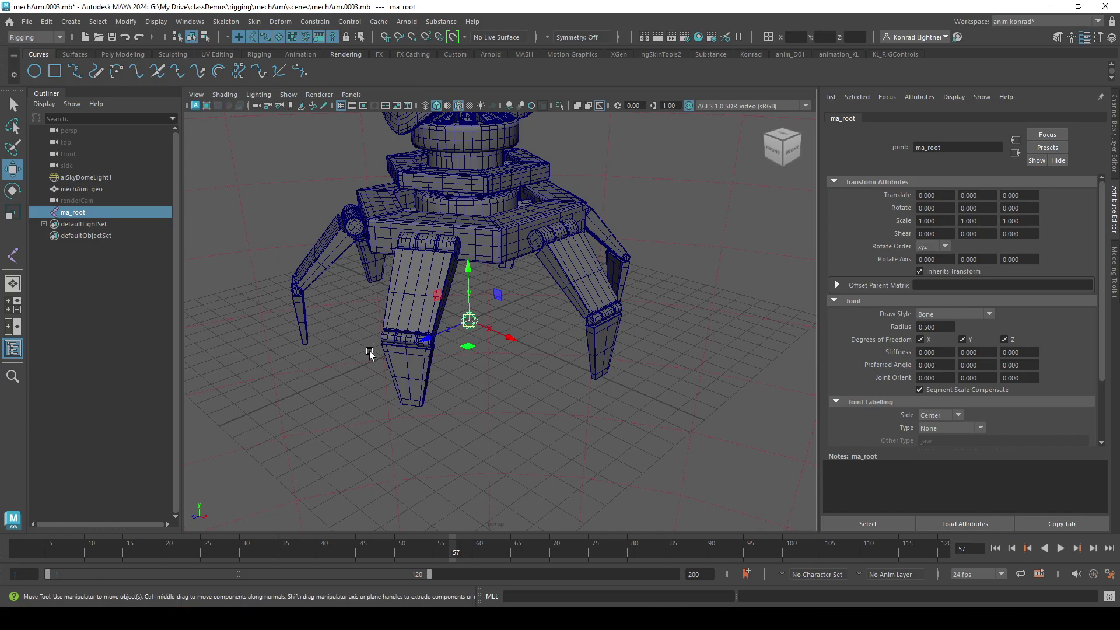
{"action": "right_click_drag", "start_coordinate": [616, 359], "coordinate": [480, 324], "text": "alt"}
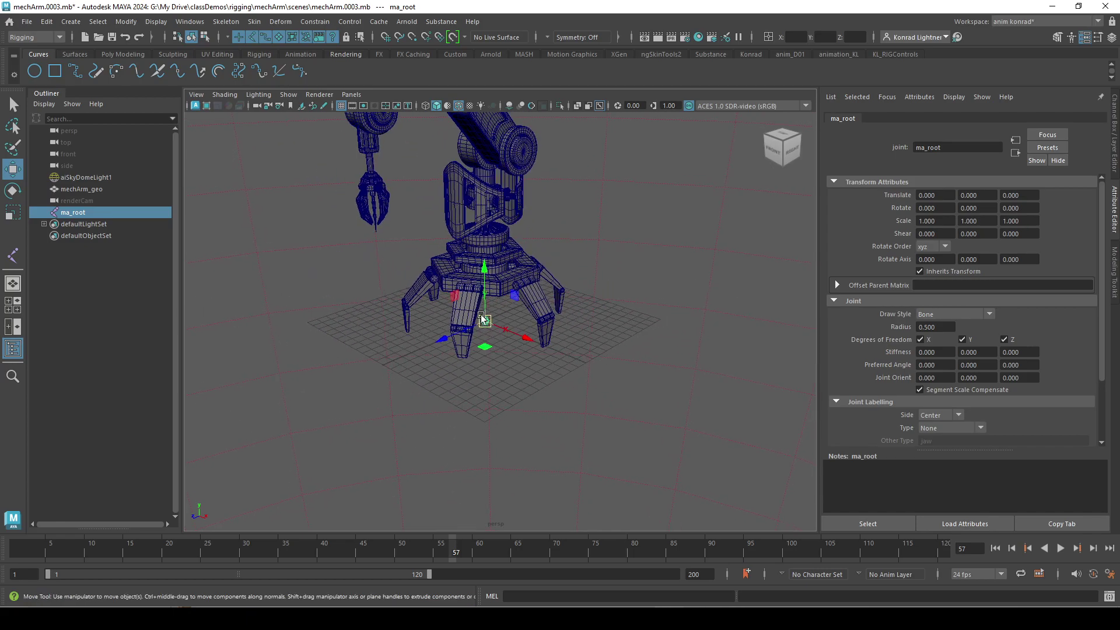
{"action": "middle_click_drag", "start_coordinate": [476, 321], "coordinate": [484, 391], "text": "alt"}
{"action": "mouse_move", "coordinate": [497, 385]}
{"action": "left_mouse_down", "text": "alt"}
{"action": "mouse_move", "coordinate": [704, 398]}
{"action": "mouse_move", "coordinate": [635, 438]}
{"action": "mouse_move", "coordinate": [508, 401]}
{"action": "left_mouse_up", "text": "alt"}
{"action": "right_click_drag", "start_coordinate": [353, 421], "coordinate": [535, 363], "text": "alt"}
{"action": "left_click_drag", "start_coordinate": [536, 363], "coordinate": [559, 436], "text": "alt"}
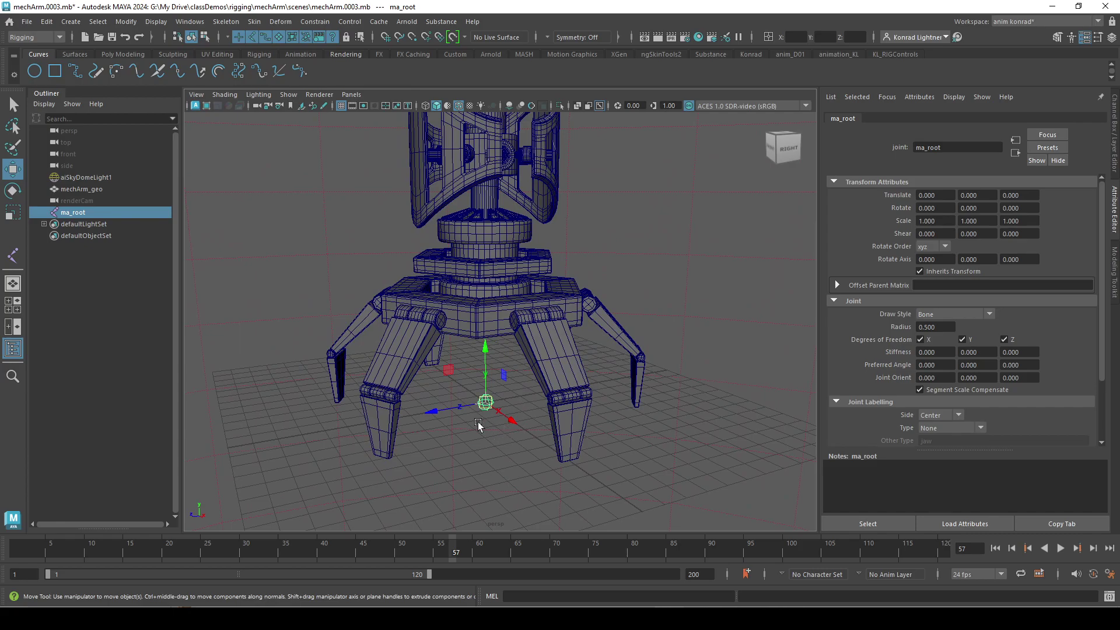
{"action": "key", "text": "ctrl+a"}
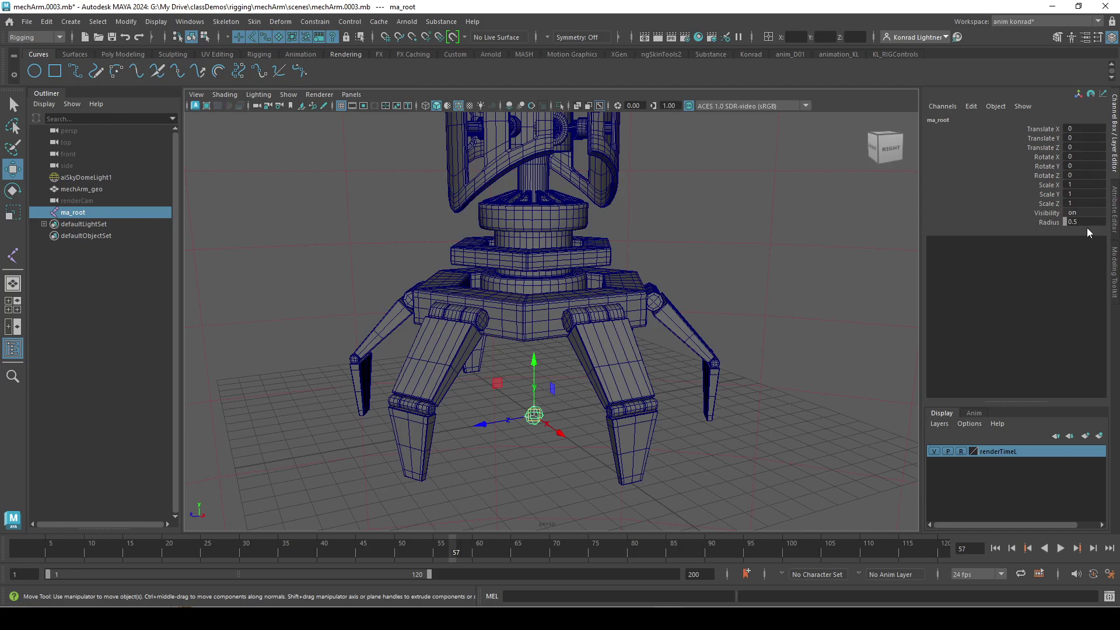
Duplicate the ma_root joint and raise the copy to a Translate Y of about 3.4, just under the base.
{"action": "left_click_drag", "start_coordinate": [555, 353], "coordinate": [550, 382], "text": "alt"}
{"action": "key", "text": "ctrl+d"}
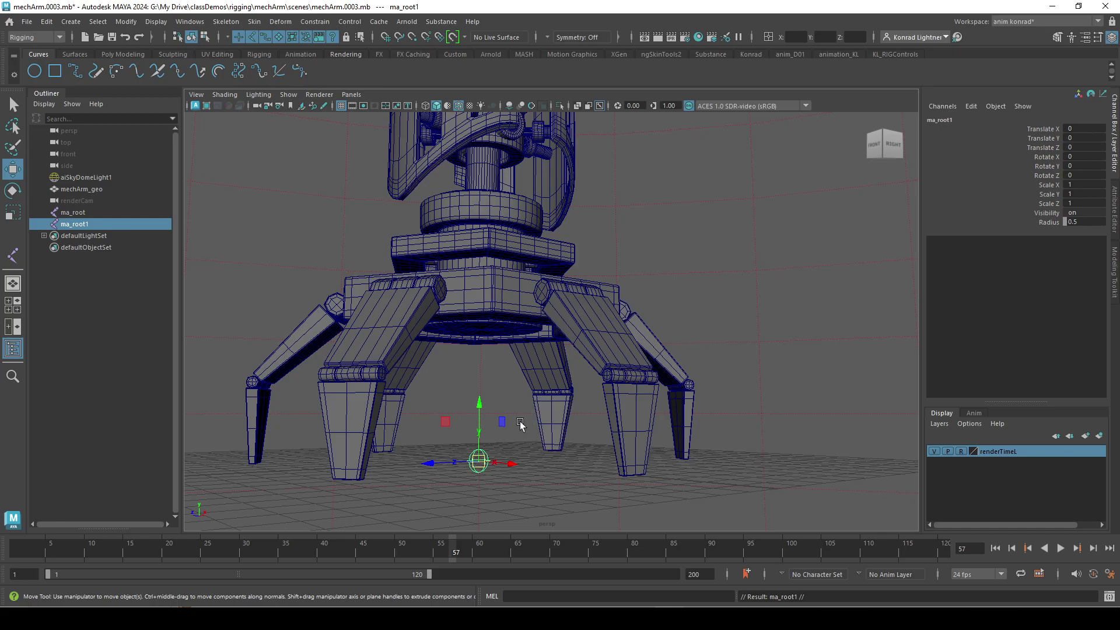
{"action": "left_click_drag", "start_coordinate": [480, 418], "coordinate": [481, 321]}
{"action": "right_click_drag", "start_coordinate": [326, 378], "coordinate": [467, 396], "text": "alt"}
{"action": "left_click_drag", "start_coordinate": [467, 395], "coordinate": [503, 415], "text": "alt"}
{"action": "right_click_drag", "start_coordinate": [502, 415], "coordinate": [438, 352], "text": "alt"}
{"action": "left_click_drag", "start_coordinate": [437, 352], "coordinate": [574, 260], "text": "alt"}
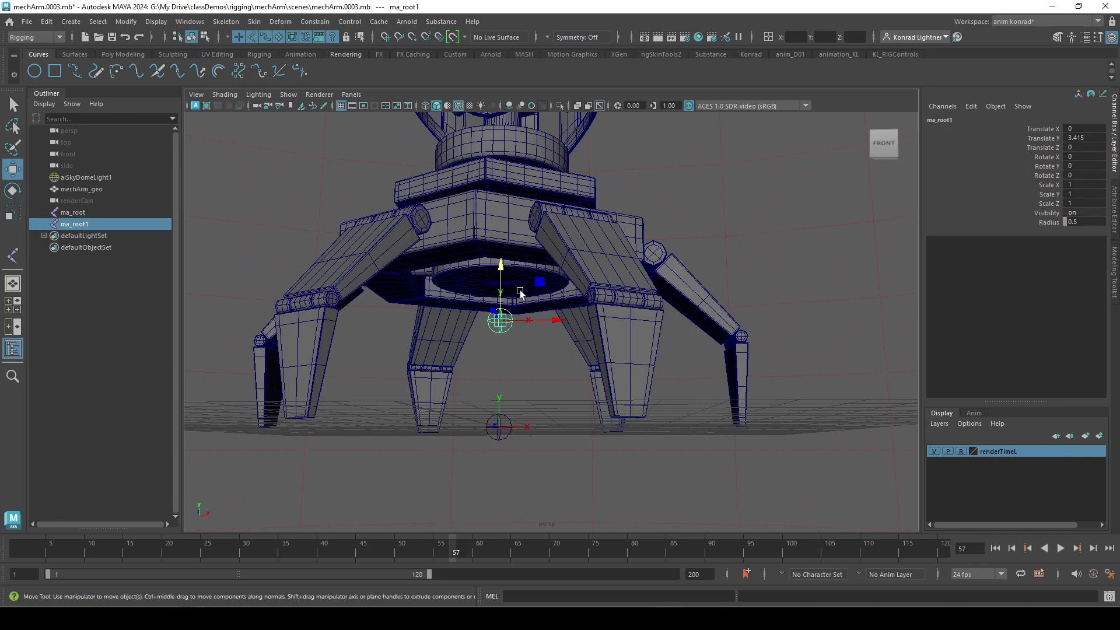
{"action": "left_click_drag", "start_coordinate": [482, 405], "coordinate": [474, 350], "text": "alt"}
{"action": "middle_click_drag", "start_coordinate": [474, 349], "coordinate": [495, 365], "text": "alt"}
{"action": "right_click_drag", "start_coordinate": [494, 365], "coordinate": [762, 354], "text": "alt"}
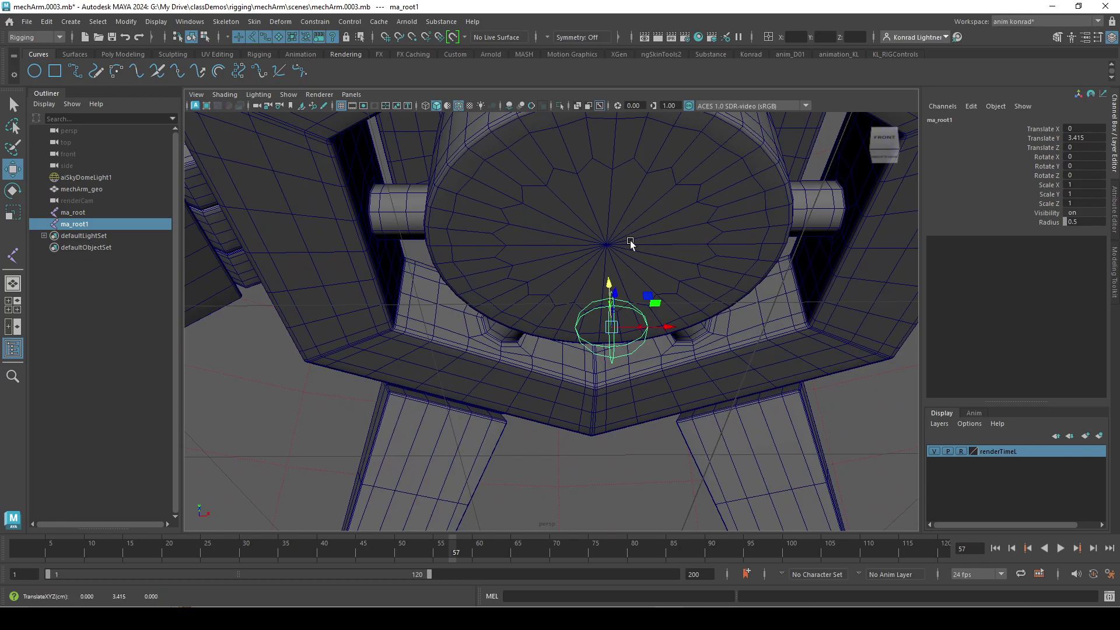
Snap the copied joint vertically to the centre vertex of the base's underside, at Translate Y 4.661.
{"action": "left_click_drag", "start_coordinate": [625, 322], "coordinate": [646, 255], "text": "alt"}
{"action": "key", "text": "v"}
{"action": "mouse_move", "coordinate": [643, 248]}
{"action": "middle_mouse_down"}
{"action": "mouse_move", "coordinate": [632, 247]}
{"action": "mouse_move", "coordinate": [644, 250]}
{"action": "middle_mouse_up"}
{"action": "right_click_drag", "start_coordinate": [785, 367], "coordinate": [727, 325], "text": "alt"}
{"action": "left_click_drag", "start_coordinate": [709, 243], "coordinate": [575, 330], "text": "alt"}
{"action": "right_click_drag", "start_coordinate": [574, 329], "coordinate": [357, 295], "text": "alt"}
{"action": "left_click_drag", "start_coordinate": [357, 295], "coordinate": [665, 327], "text": "alt"}
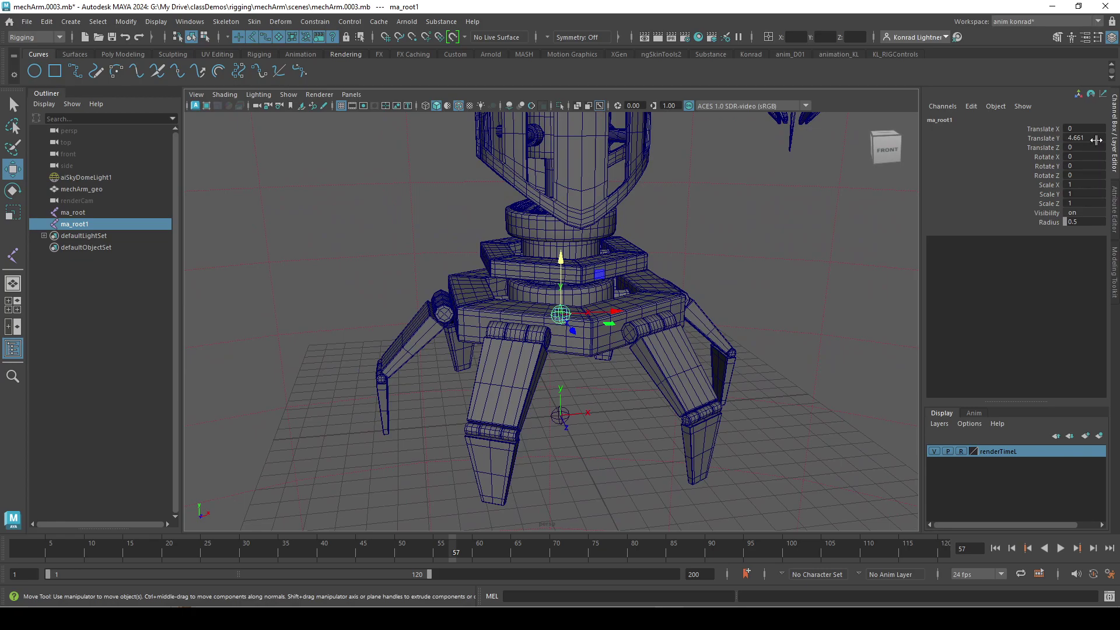
{"action": "left_click_drag", "start_coordinate": [675, 347], "coordinate": [617, 361], "text": "alt"}
{"action": "key", "text": "v"}
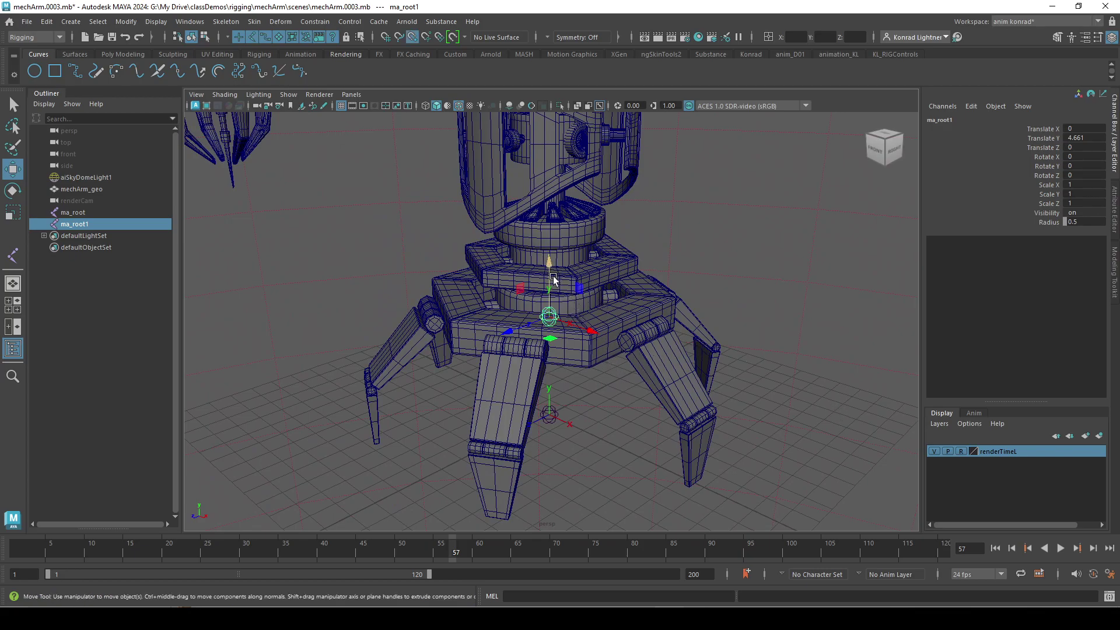
{"action": "left_click_drag", "start_coordinate": [677, 394], "coordinate": [666, 341], "text": "alt"}
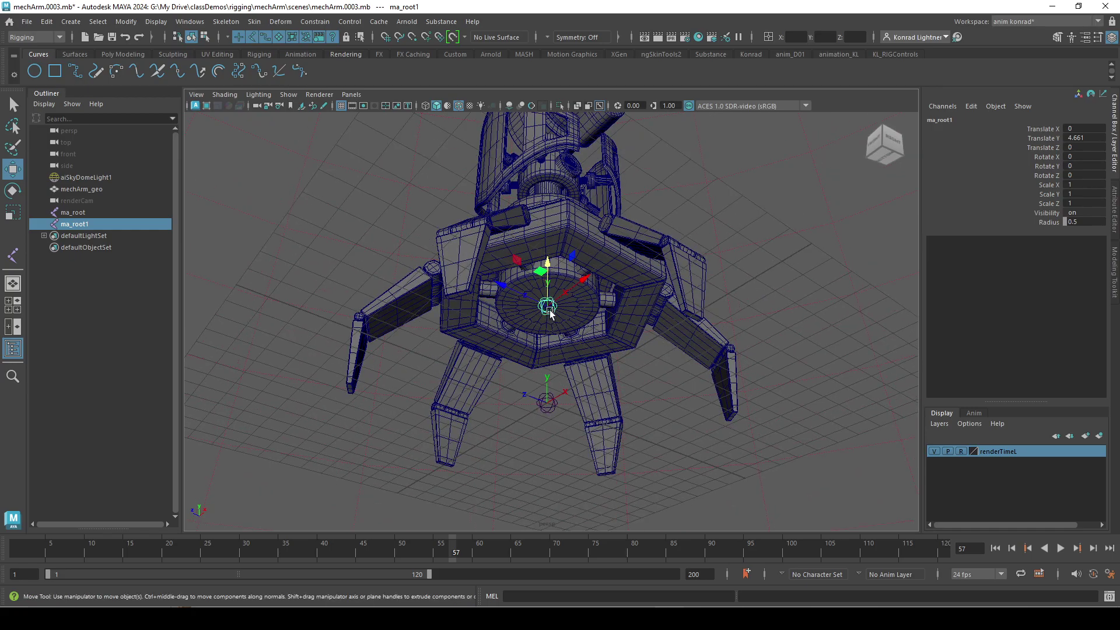
{"action": "left_click_drag", "start_coordinate": [677, 391], "coordinate": [642, 417], "text": "alt"}
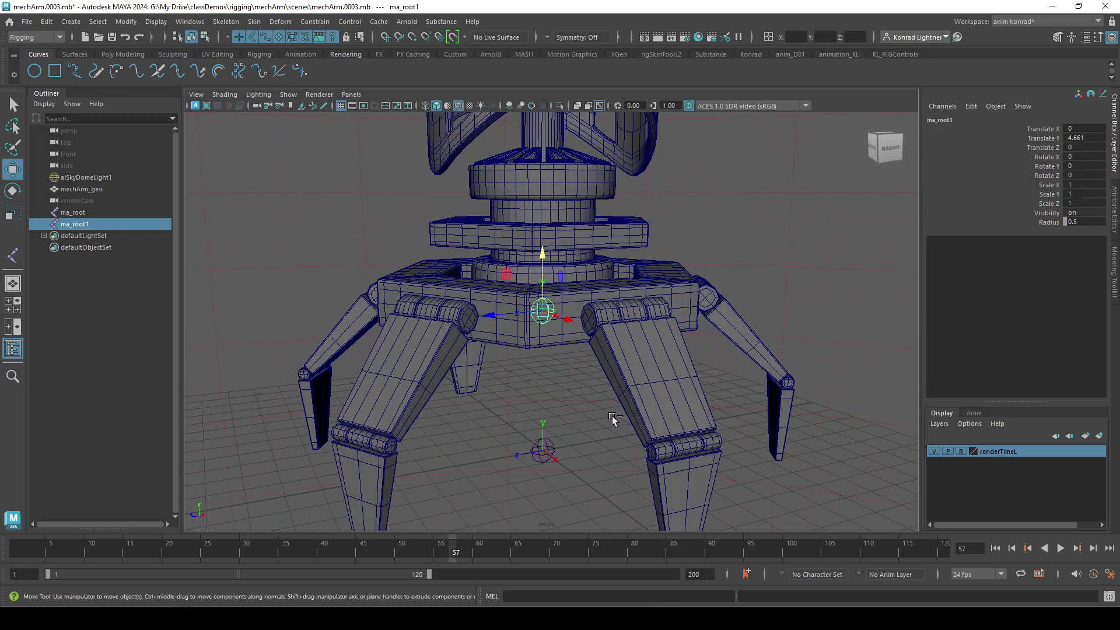
Duplicate the base joint and raise the copy to a Translate Y of about 12, inside the bracketed column above the base.
{"action": "key", "text": "ctrl+d"}
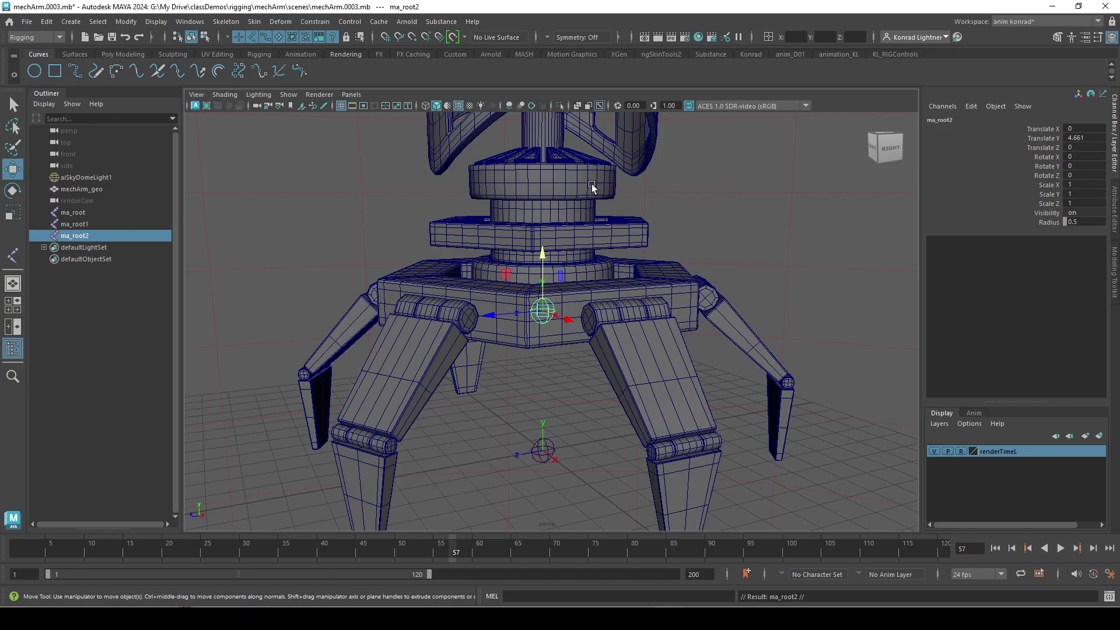
{"action": "left_click_drag", "start_coordinate": [536, 255], "coordinate": [530, 103]}
{"action": "middle_click_drag", "start_coordinate": [518, 175], "coordinate": [496, 298], "text": "alt"}
{"action": "left_click_drag", "start_coordinate": [519, 234], "coordinate": [519, 226]}
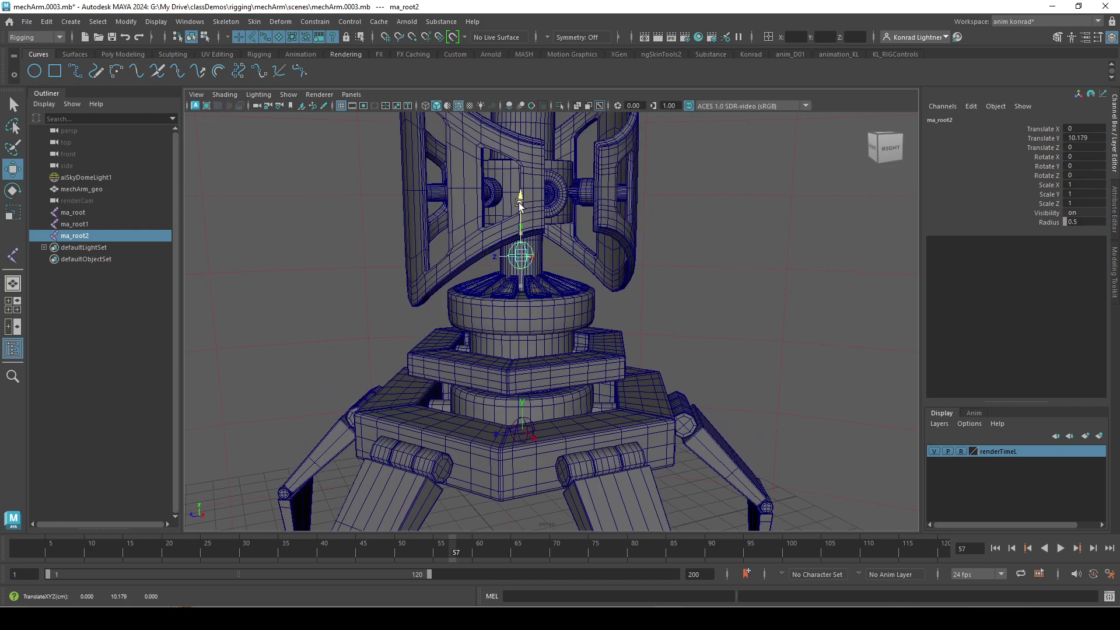
{"action": "left_click_drag", "start_coordinate": [520, 204], "coordinate": [525, 142]}
{"action": "scroll", "coordinate": [569, 248], "scroll_direction": "down", "scroll_amount": 3}
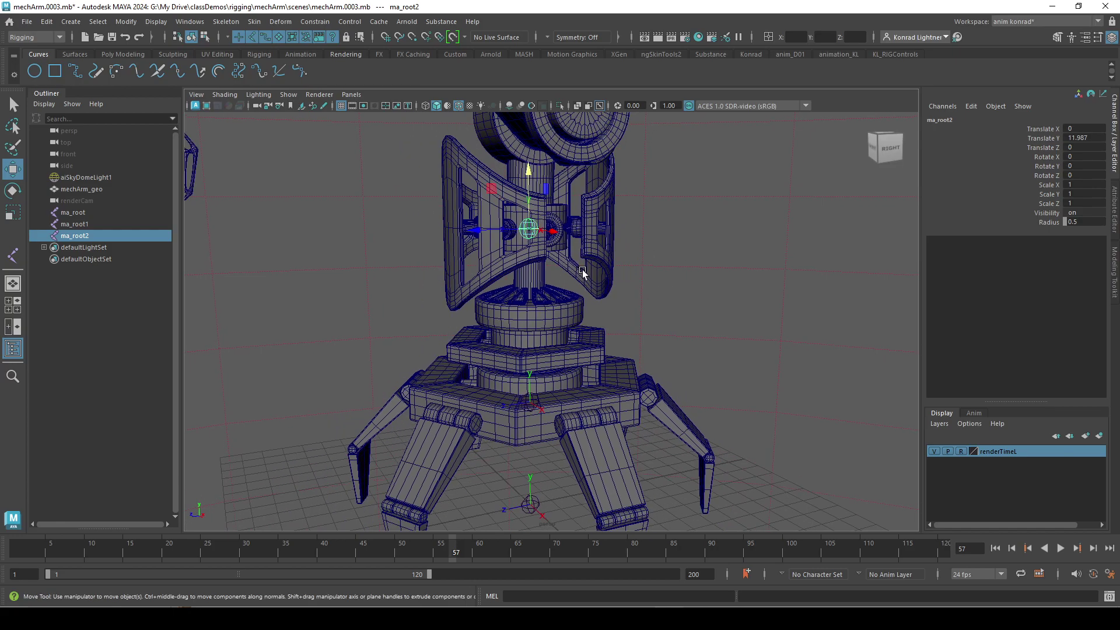
Duplicate the column joint and raise the copy to a Translate Y of about 16.3, inside the large shoulder hinge.
{"action": "left_click_drag", "start_coordinate": [582, 272], "coordinate": [557, 272], "text": "alt"}
{"action": "left_click_drag", "start_coordinate": [515, 201], "coordinate": [558, 205], "text": "alt"}
{"action": "middle_click_drag", "start_coordinate": [510, 191], "coordinate": [509, 278], "text": "alt"}
{"action": "left_click_drag", "start_coordinate": [509, 277], "coordinate": [558, 296], "text": "alt"}
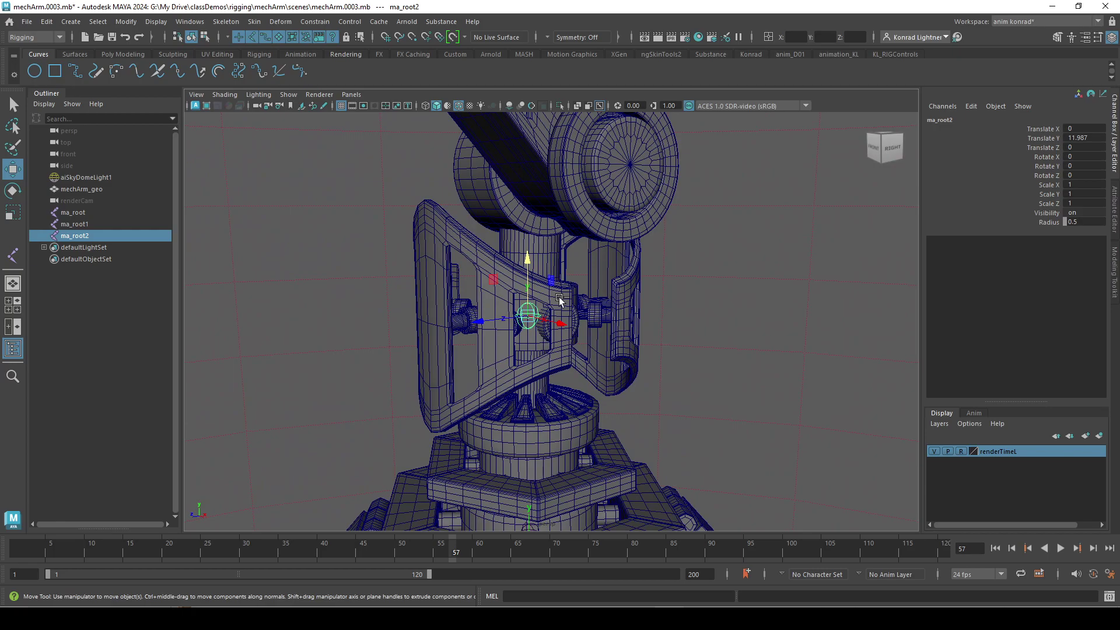
{"action": "key", "text": "ctrl+d"}
{"action": "left_click_drag", "start_coordinate": [524, 257], "coordinate": [430, 214]}
Snap the shoulder joint to the centre vertex of the hinge's round end cap, at Translate X 4.535, Y 16.431, Z -0.059.
{"action": "middle_click_drag", "start_coordinate": [560, 212], "coordinate": [480, 308], "text": "alt"}
{"action": "right_click_drag", "start_coordinate": [480, 307], "coordinate": [516, 315], "text": "alt"}
{"action": "left_click_drag", "start_coordinate": [517, 316], "coordinate": [723, 264], "text": "alt"}
{"action": "left_click_drag", "start_coordinate": [715, 224], "coordinate": [637, 330], "text": "alt"}
{"action": "left_click_drag", "start_coordinate": [656, 243], "coordinate": [538, 381], "text": "alt"}
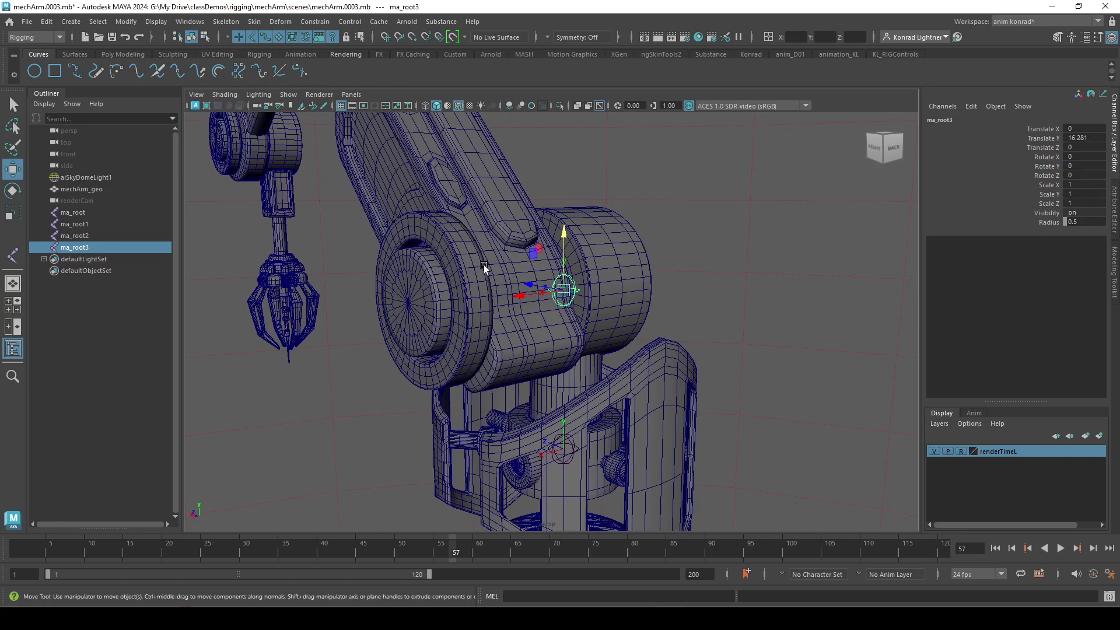
{"action": "left_click_drag", "start_coordinate": [484, 272], "coordinate": [545, 310], "text": "alt"}
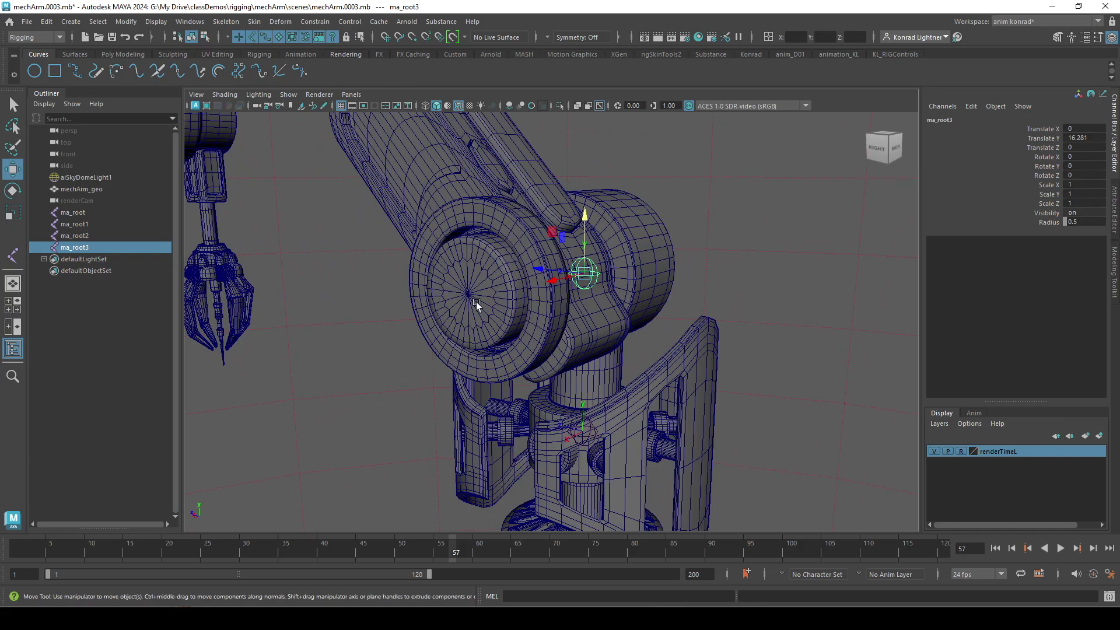
{"action": "right_click_drag", "start_coordinate": [487, 296], "coordinate": [624, 277], "text": "alt"}
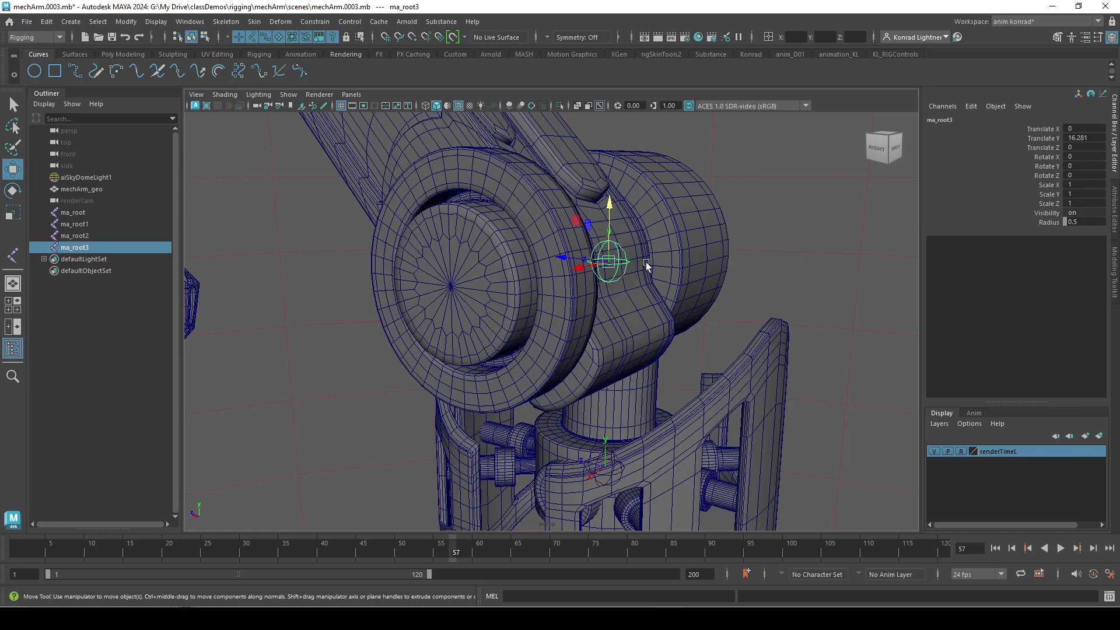
{"action": "middle_click_drag", "start_coordinate": [527, 338], "coordinate": [572, 358], "text": "alt"}
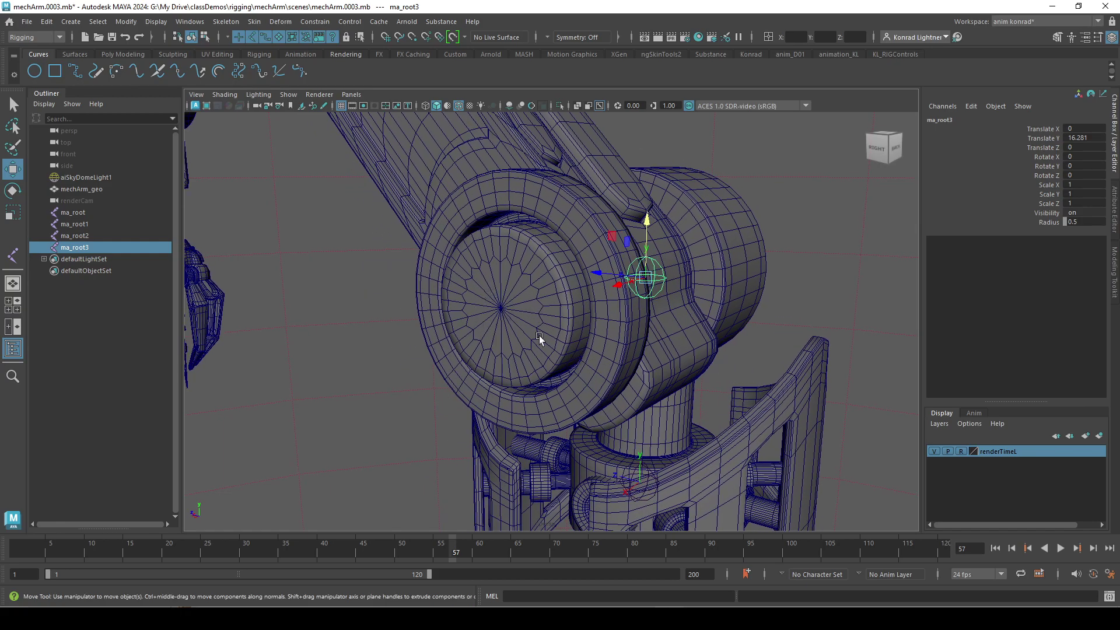
{"action": "left_click", "coordinate": [645, 283]}
{"action": "middle_click_drag", "start_coordinate": [508, 294], "coordinate": [501, 308]}
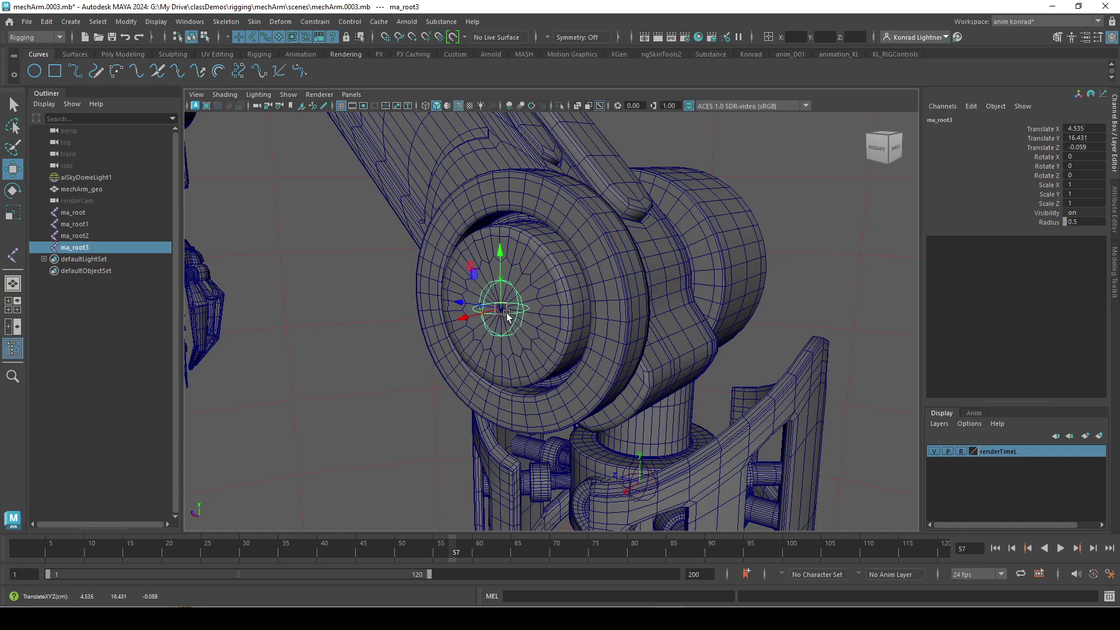
Move the shoulder joint along X only and snap it in line with the arm's tube, at Translate X 2.045.
{"action": "left_click_drag", "start_coordinate": [531, 376], "coordinate": [607, 387], "text": "alt"}
{"action": "scroll", "coordinate": [613, 383], "scroll_direction": "up", "scroll_amount": 5}
{"action": "left_click_drag", "start_coordinate": [597, 337], "coordinate": [501, 353], "text": "alt"}
{"action": "scroll", "coordinate": [379, 336], "scroll_direction": "down", "scroll_amount": 4}
{"action": "left_click_drag", "start_coordinate": [379, 337], "coordinate": [522, 362], "text": "alt"}
{"action": "scroll", "coordinate": [552, 353], "scroll_direction": "down", "scroll_amount": 6}
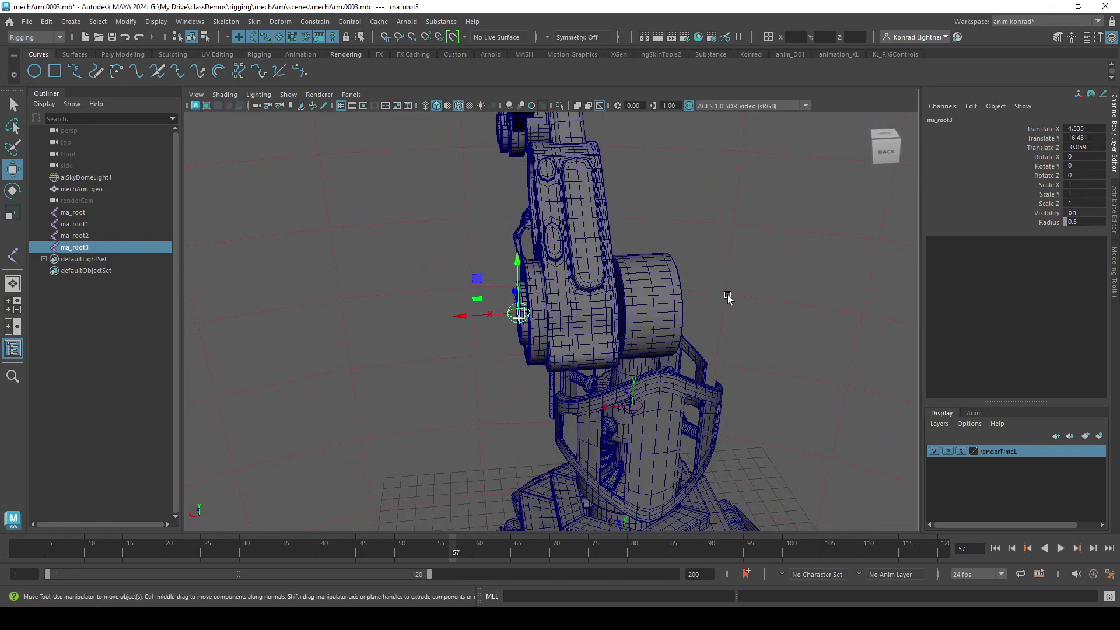
{"action": "middle_click_drag", "start_coordinate": [730, 300], "coordinate": [682, 364], "text": "alt"}
{"action": "left_click_drag", "start_coordinate": [491, 413], "coordinate": [523, 414], "text": "alt"}
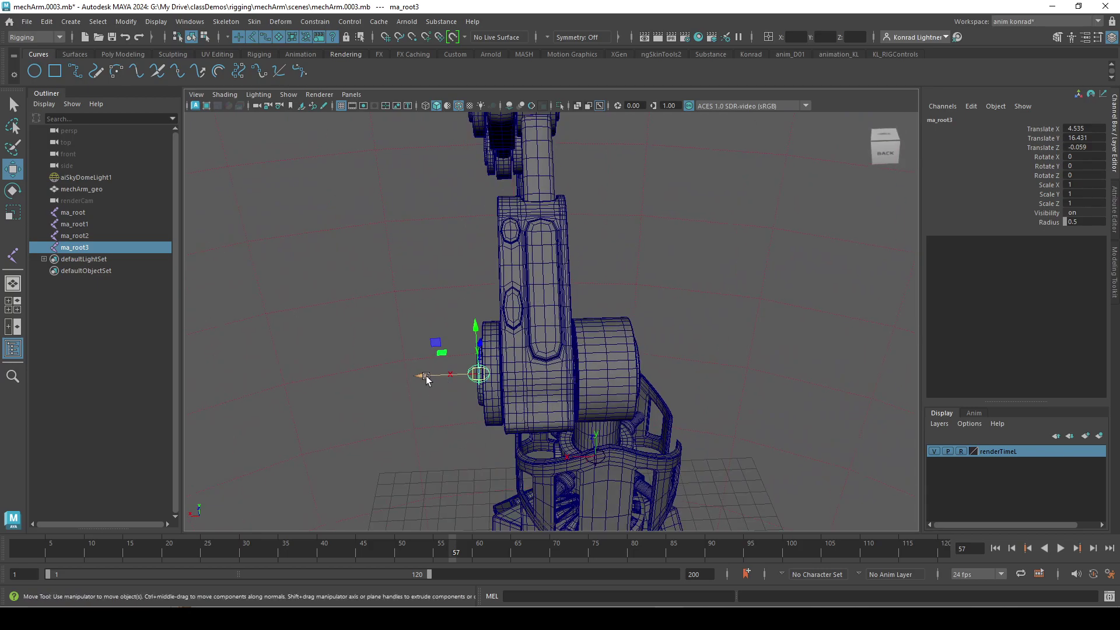
{"action": "left_click_drag", "start_coordinate": [425, 378], "coordinate": [493, 388]}
{"action": "middle_click_drag", "start_coordinate": [493, 388], "coordinate": [502, 448], "text": "alt"}
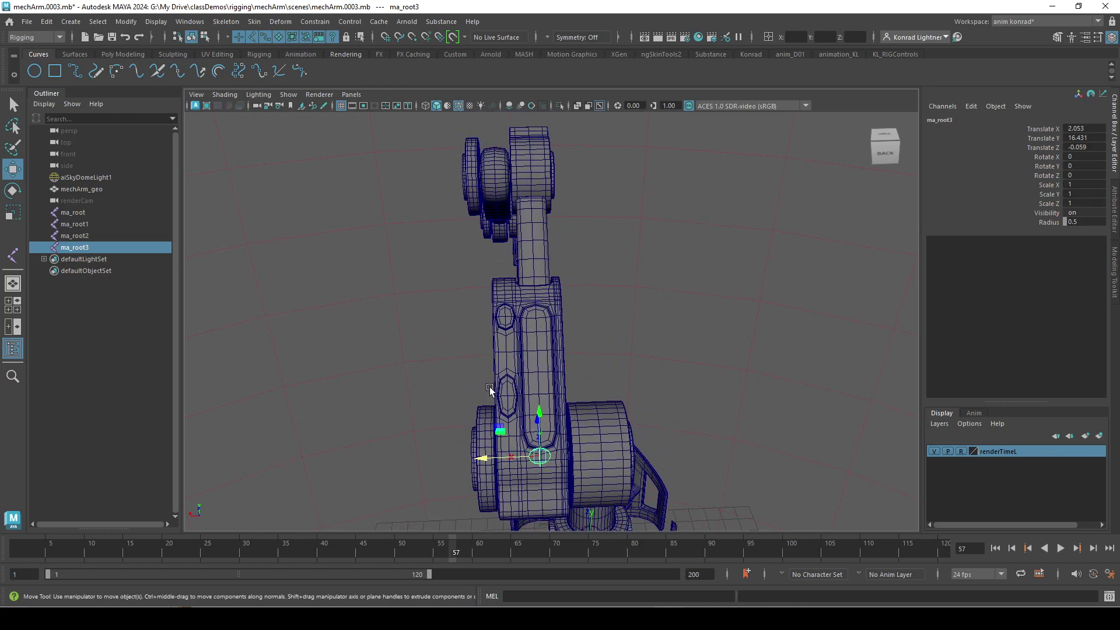
{"action": "right_click_drag", "start_coordinate": [485, 464], "coordinate": [575, 490], "text": "alt"}
{"action": "middle_click_drag", "start_coordinate": [482, 481], "coordinate": [469, 393], "text": "alt"}
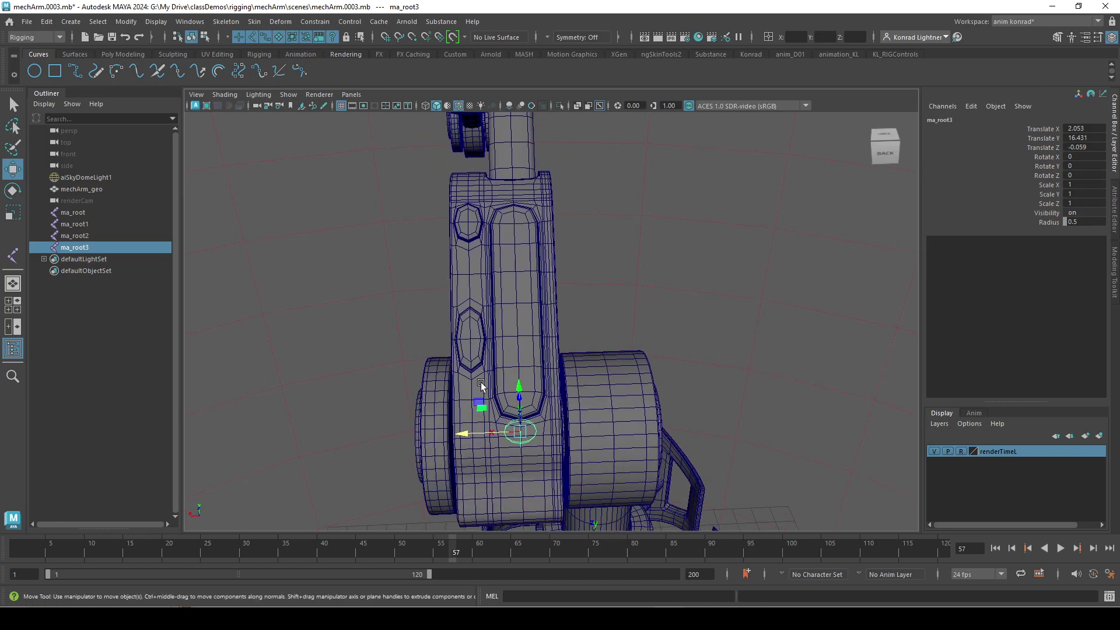
{"action": "left_click_drag", "start_coordinate": [471, 440], "coordinate": [463, 436]}
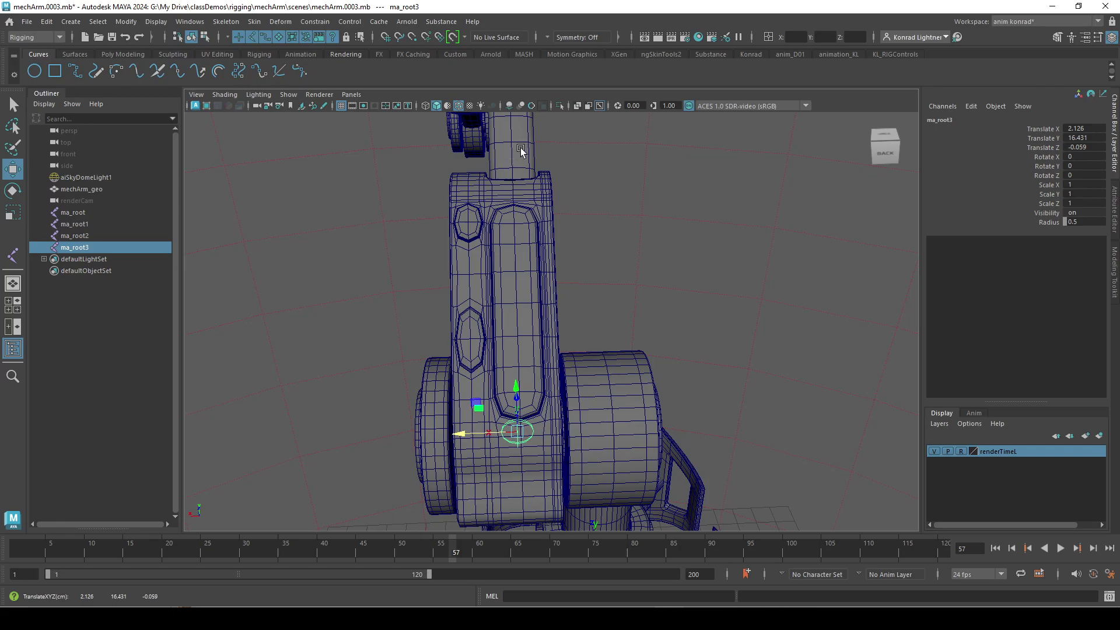
{"action": "key", "text": "v"}
{"action": "middle_click_drag", "start_coordinate": [513, 143], "coordinate": [508, 144]}
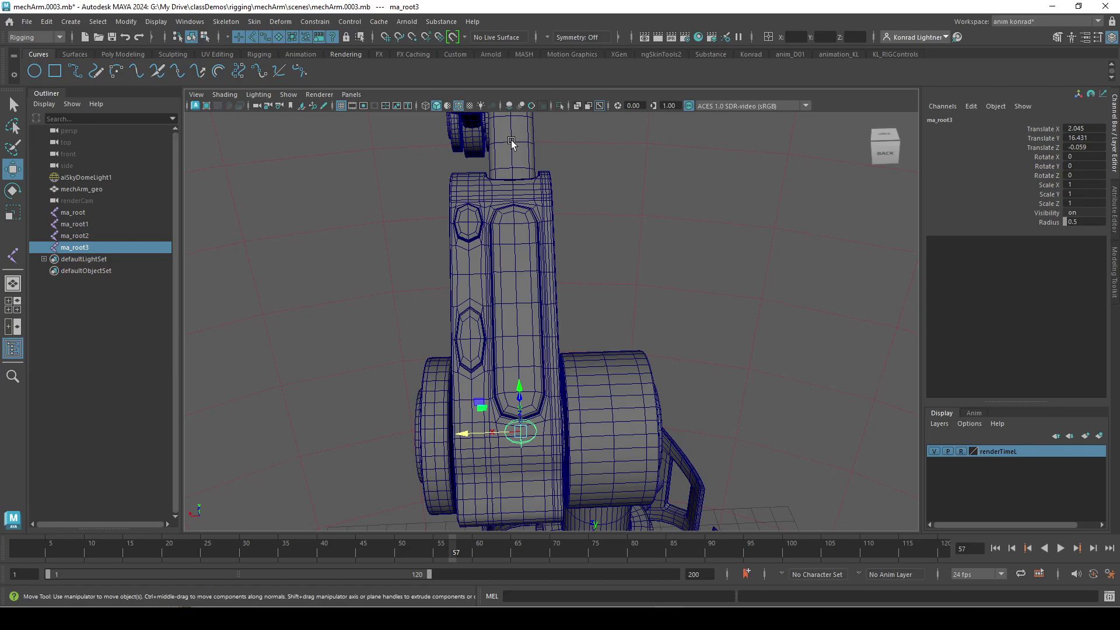
Duplicate the shoulder joint and move the copy to the upper end of the lower arm, at about Translate Y 21.9 and Z 4.9.
{"action": "left_click_drag", "start_coordinate": [493, 394], "coordinate": [548, 301], "text": "alt"}
{"action": "key", "text": "ctrl+d"}
{"action": "left_click_drag", "start_coordinate": [552, 366], "coordinate": [569, 282], "text": "alt"}
{"action": "left_click_drag", "start_coordinate": [455, 192], "coordinate": [454, 202]}
{"action": "left_click_drag", "start_coordinate": [398, 257], "coordinate": [404, 261]}
Duplicate the lower arm's end joint and snap the copy to the elbow cap's centre vertex, at Translate X 4.69, Y 24.58, Z 7.546.
{"action": "scroll", "coordinate": [568, 324], "scroll_direction": "down", "scroll_amount": 5}
{"action": "left_click_drag", "start_coordinate": [596, 352], "coordinate": [453, 413], "text": "alt"}
{"action": "right_click_drag", "start_coordinate": [453, 412], "coordinate": [578, 392], "text": "alt"}
{"action": "key", "text": "ctrl+d"}
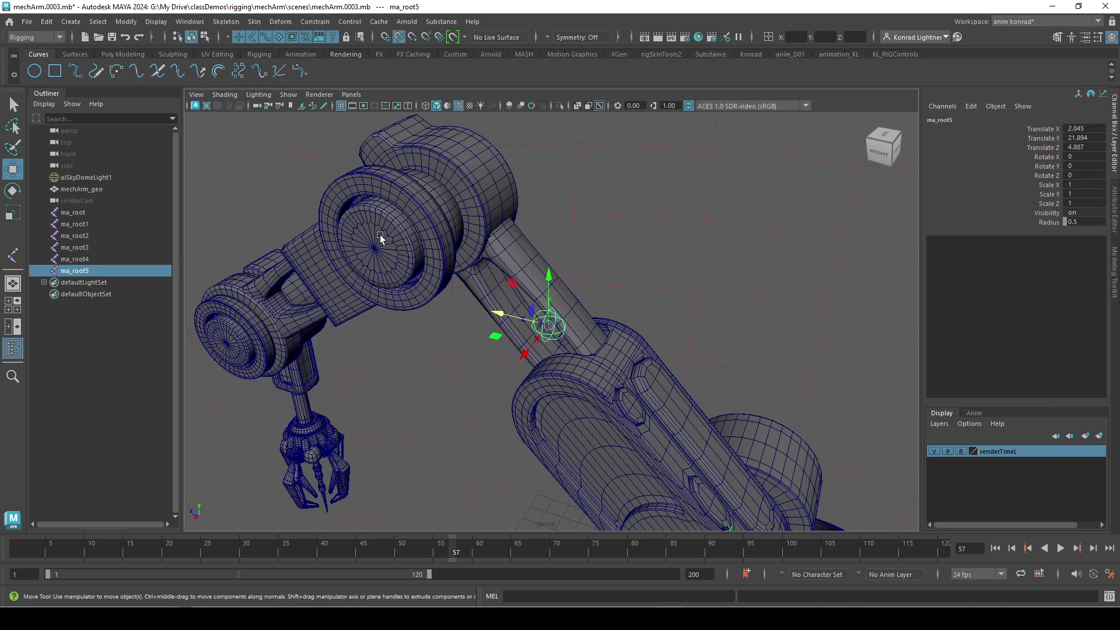
{"action": "middle_click_drag", "start_coordinate": [384, 236], "coordinate": [371, 249]}
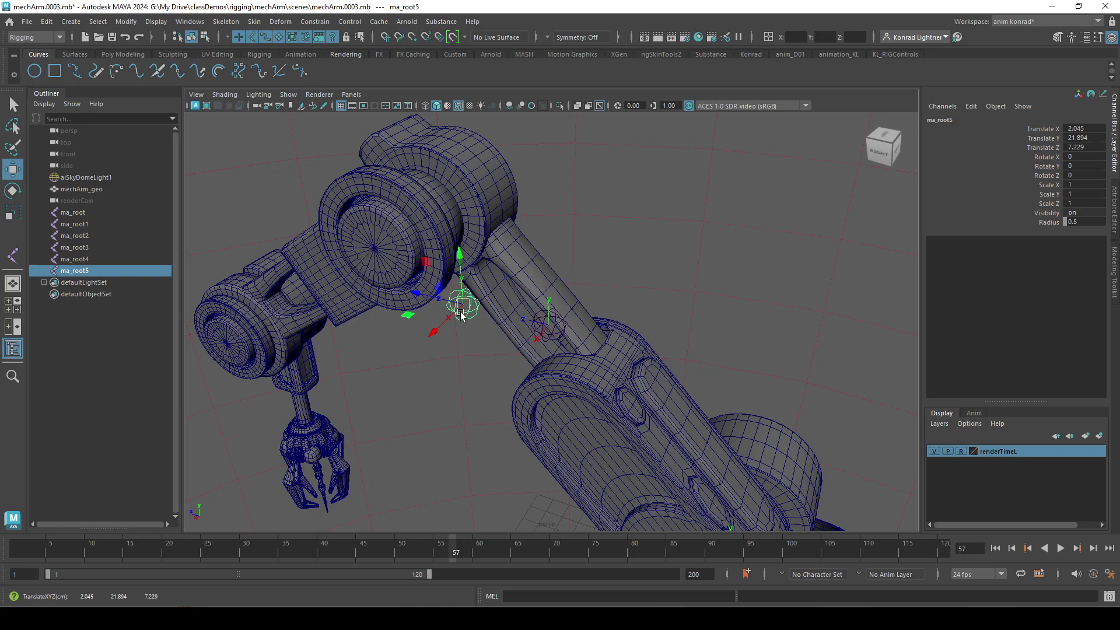
{"action": "left_click_drag", "start_coordinate": [461, 315], "coordinate": [374, 248]}
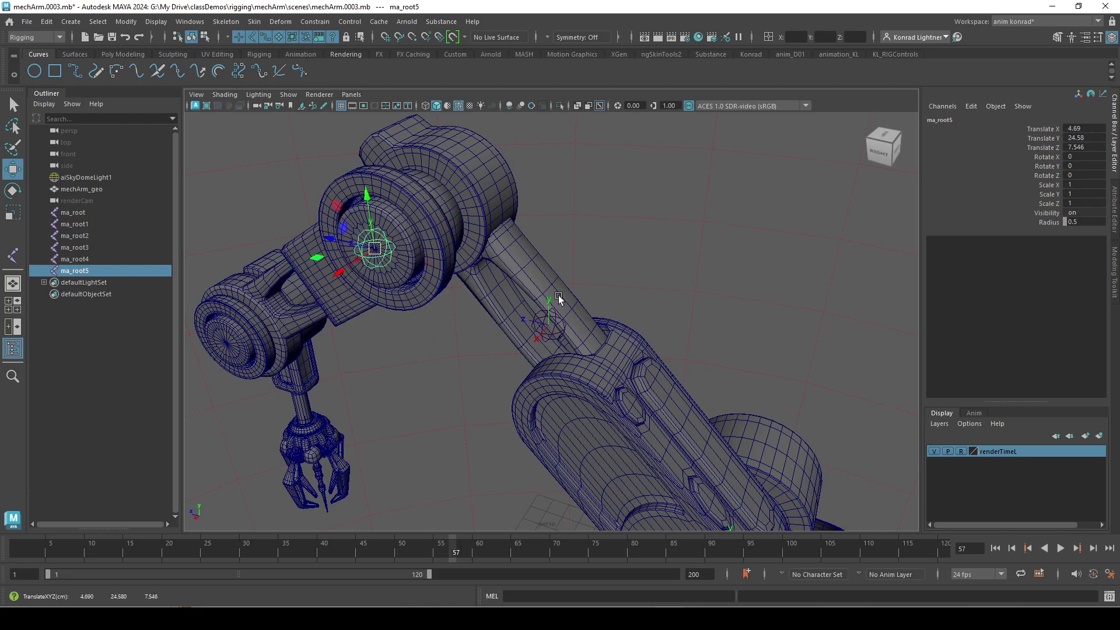
Move the elbow joint along X only and snap it to the middle of the elbow's rounded hub, at Translate X 3.42.
{"action": "left_click_drag", "start_coordinate": [548, 295], "coordinate": [457, 372], "text": "alt"}
{"action": "right_click_drag", "start_coordinate": [457, 372], "coordinate": [508, 367], "text": "alt"}
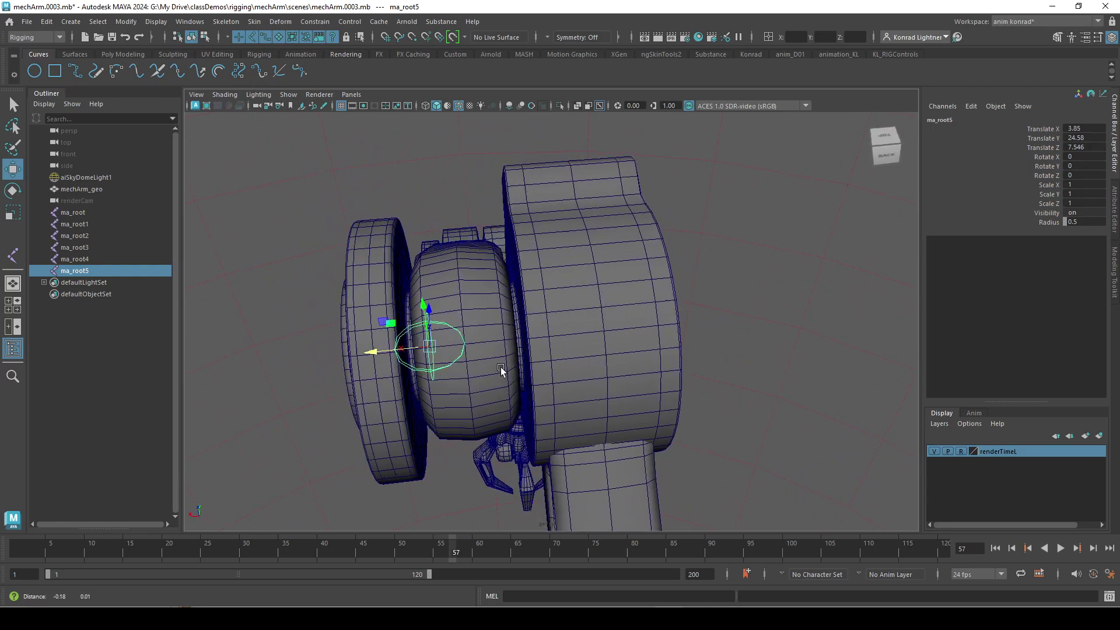
{"action": "left_click_drag", "start_coordinate": [508, 369], "coordinate": [499, 267], "text": "alt"}
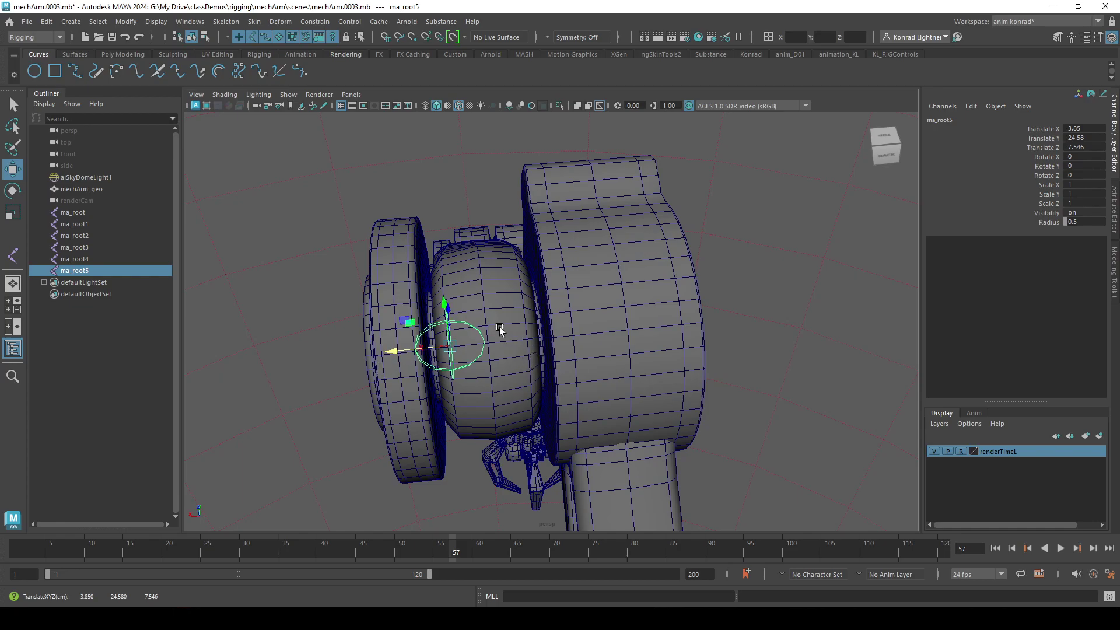
{"action": "key", "text": "v"}
{"action": "middle_click_drag", "start_coordinate": [487, 297], "coordinate": [480, 295]}
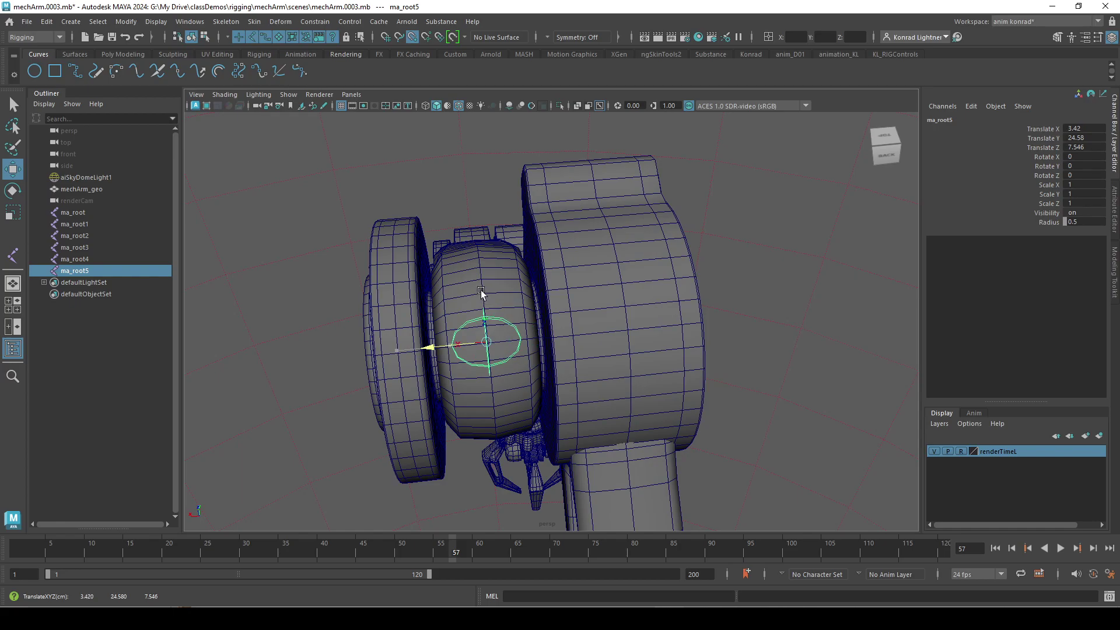
Duplicate the elbow joint and move the copy to the end of the forearm sleeve, at about Translate Y 22.6 and Z 10.4.
{"action": "scroll", "coordinate": [482, 291], "scroll_direction": "down", "scroll_amount": 2}
{"action": "right_click_drag", "start_coordinate": [487, 293], "coordinate": [219, 362], "text": "alt"}
{"action": "left_click_drag", "start_coordinate": [418, 300], "coordinate": [528, 363], "text": "alt"}
{"action": "scroll", "coordinate": [499, 403], "scroll_direction": "up", "scroll_amount": 8}
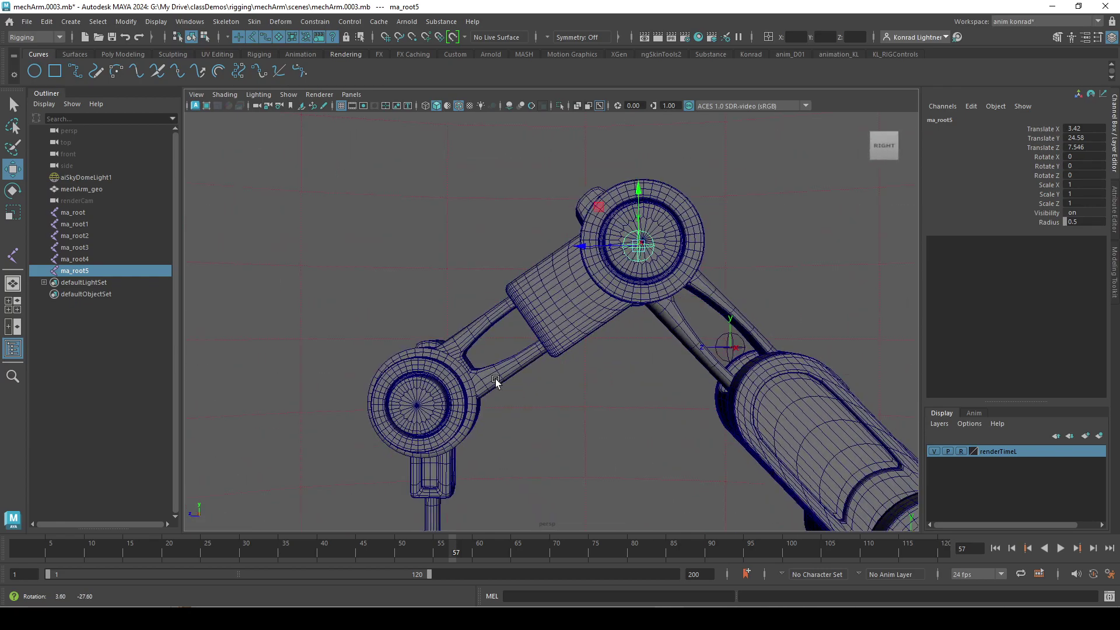
{"action": "key", "text": "ctrl+d"}
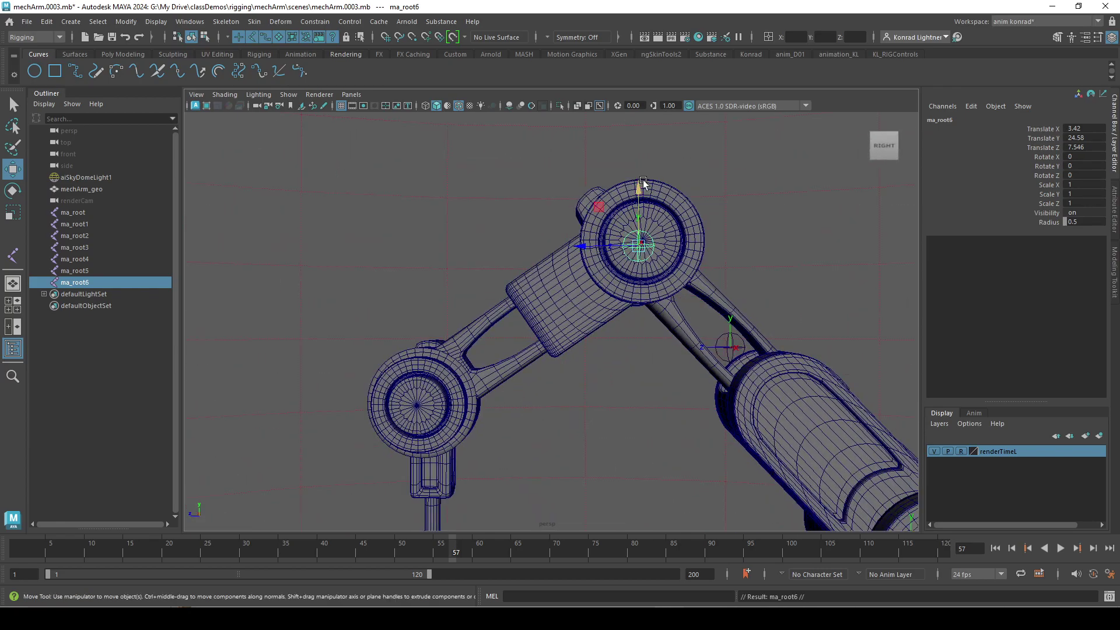
{"action": "left_click_drag", "start_coordinate": [601, 246], "coordinate": [494, 244]}
{"action": "left_click_drag", "start_coordinate": [528, 182], "coordinate": [523, 340]}
{"action": "right_click_drag", "start_coordinate": [479, 366], "coordinate": [495, 367], "text": "alt"}
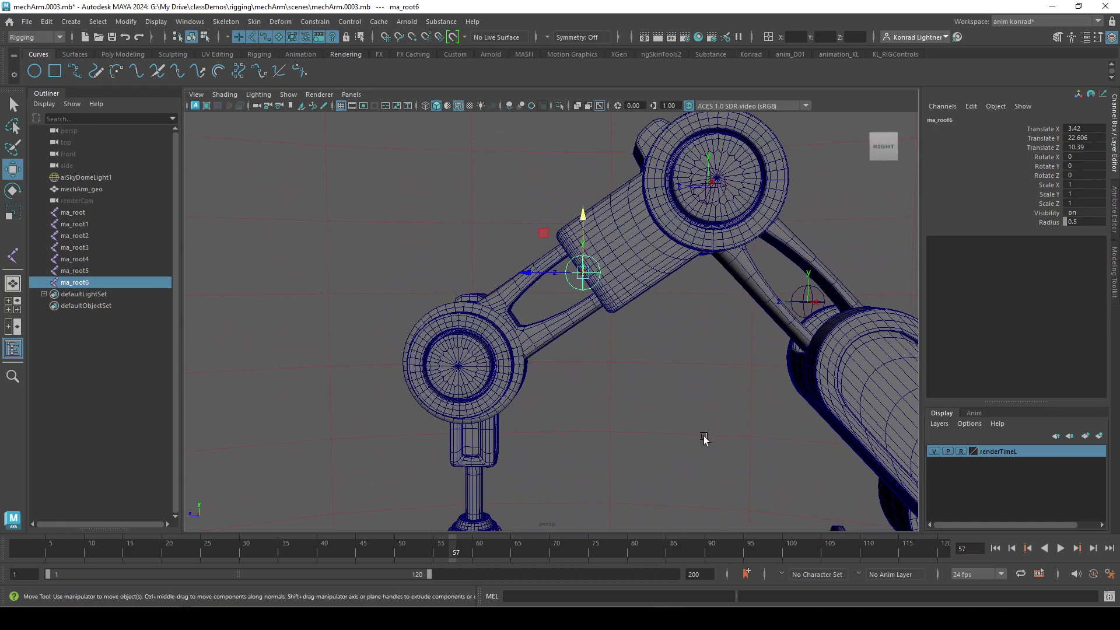
Duplicate the forearm joint and snap the copy to the wrist cap's centre, at Translate X 4.365, Y 20.506, Z 13.15.
{"action": "key", "text": "ctrl+d"}
{"action": "left_click_drag", "start_coordinate": [528, 273], "coordinate": [426, 273]}
{"action": "middle_click_drag", "start_coordinate": [436, 362], "coordinate": [560, 329], "text": "alt"}
{"action": "right_click_drag", "start_coordinate": [560, 330], "coordinate": [640, 369], "text": "alt"}
{"action": "key", "text": "c"}
{"action": "middle_click_drag", "start_coordinate": [593, 321], "coordinate": [595, 337]}
Move the wrist joint along X only and snap it to the middle of the wrist hub, at Translate X 3.434.
{"action": "left_click_drag", "start_coordinate": [482, 352], "coordinate": [667, 369], "text": "alt"}
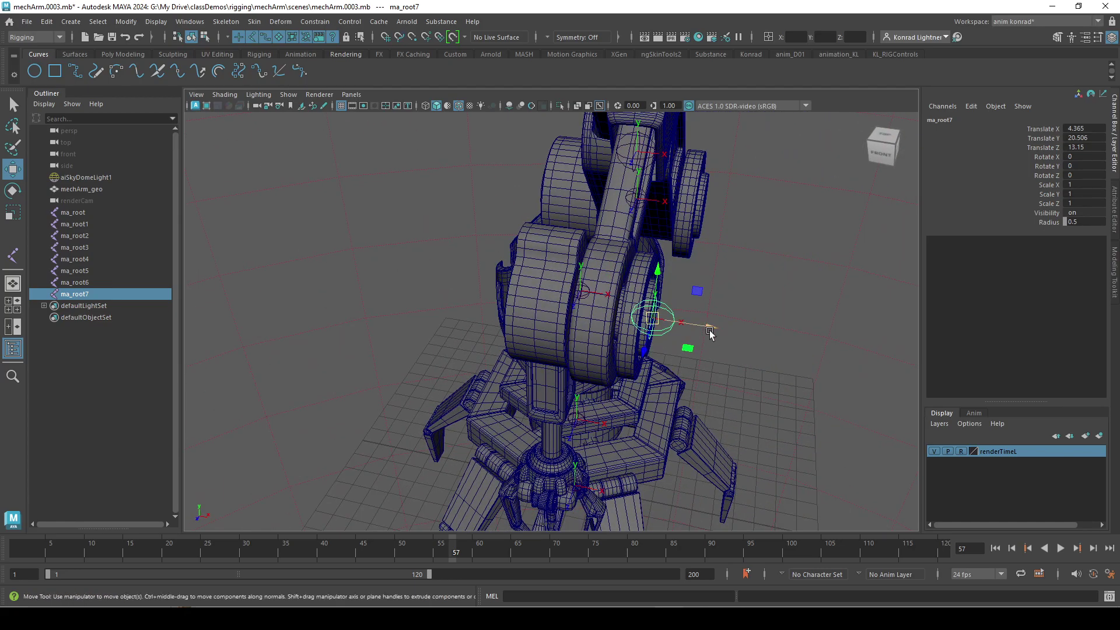
{"action": "left_click_drag", "start_coordinate": [710, 331], "coordinate": [671, 321]}
{"action": "right_click_drag", "start_coordinate": [542, 332], "coordinate": [617, 320], "text": "alt"}
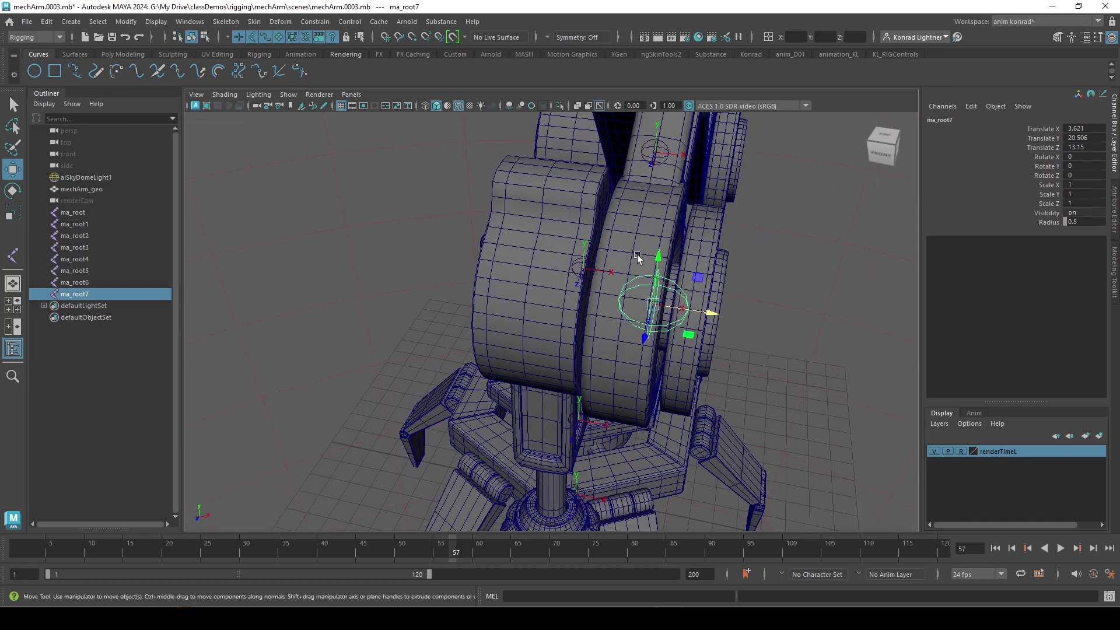
{"action": "middle_click_drag", "start_coordinate": [634, 259], "coordinate": [630, 257]}
Duplicate the wrist joint and snap the copy along X to the gripper shaft's centre line, at Translate X 2.397.
{"action": "left_click_drag", "start_coordinate": [666, 391], "coordinate": [564, 376], "text": "alt"}
{"action": "middle_click_drag", "start_coordinate": [576, 393], "coordinate": [572, 366], "text": "alt"}
{"action": "left_click_drag", "start_coordinate": [572, 365], "coordinate": [605, 360], "text": "alt"}
{"action": "key", "text": "ctrl+d"}
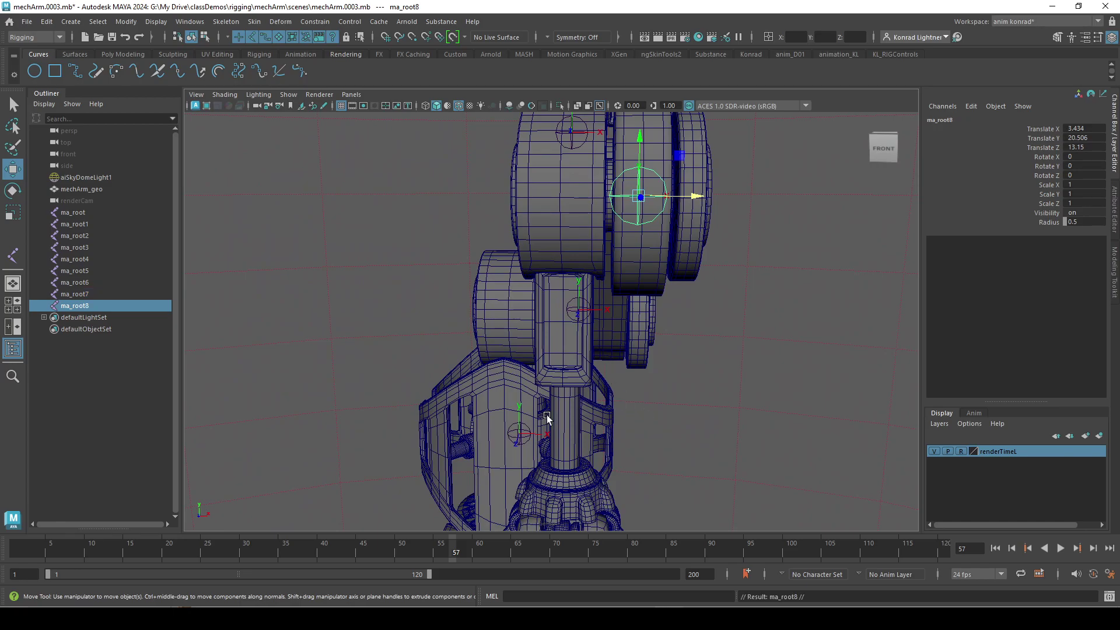
{"action": "left_click_drag", "start_coordinate": [547, 415], "coordinate": [589, 317], "text": "alt"}
{"action": "left_click", "coordinate": [680, 202]}
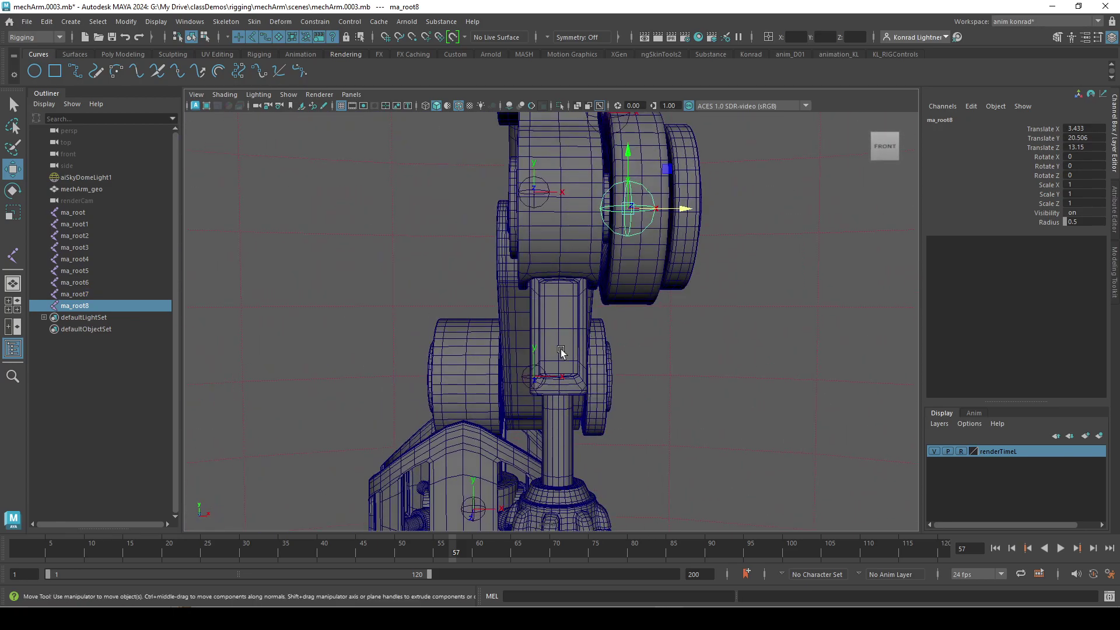
{"action": "left_click_drag", "start_coordinate": [574, 194], "coordinate": [578, 197], "text": "alt"}
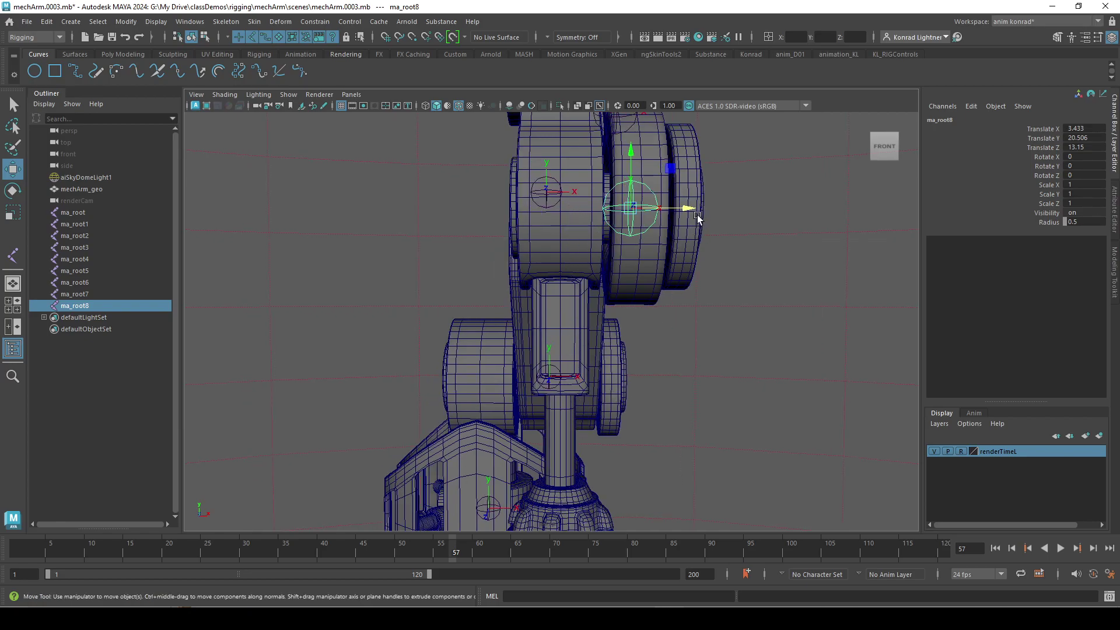
{"action": "middle_click_drag", "start_coordinate": [598, 419], "coordinate": [596, 332], "text": "alt"}
{"action": "right_click_drag", "start_coordinate": [402, 418], "coordinate": [642, 360], "text": "alt"}
{"action": "middle_click_drag", "start_coordinate": [642, 360], "coordinate": [625, 356], "text": "alt"}
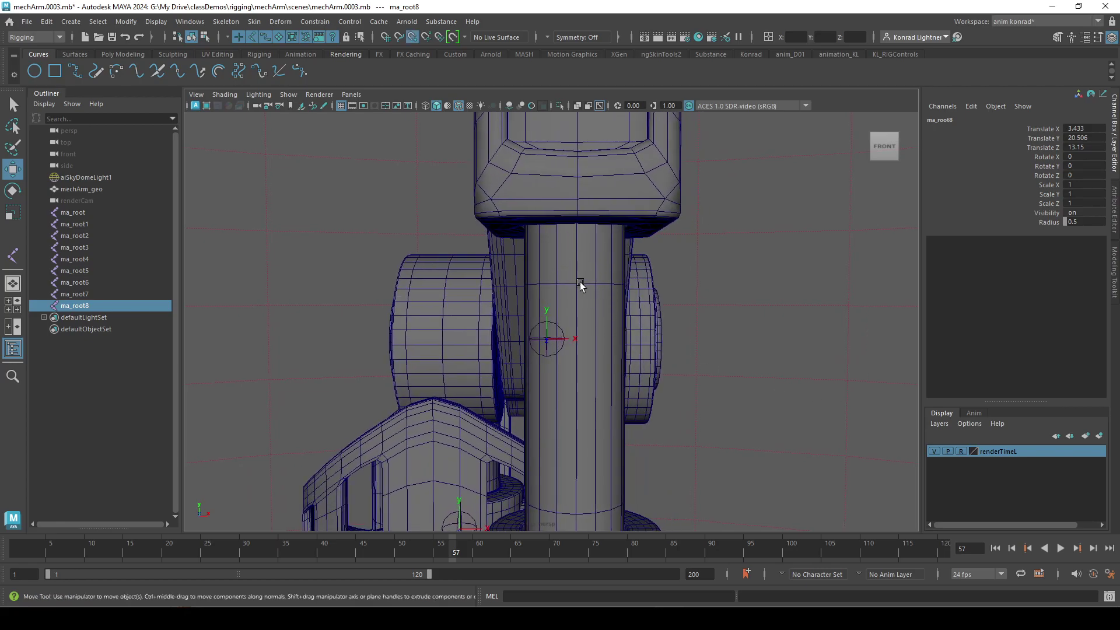
{"action": "right_click_drag", "start_coordinate": [662, 344], "coordinate": [676, 235], "text": "alt"}
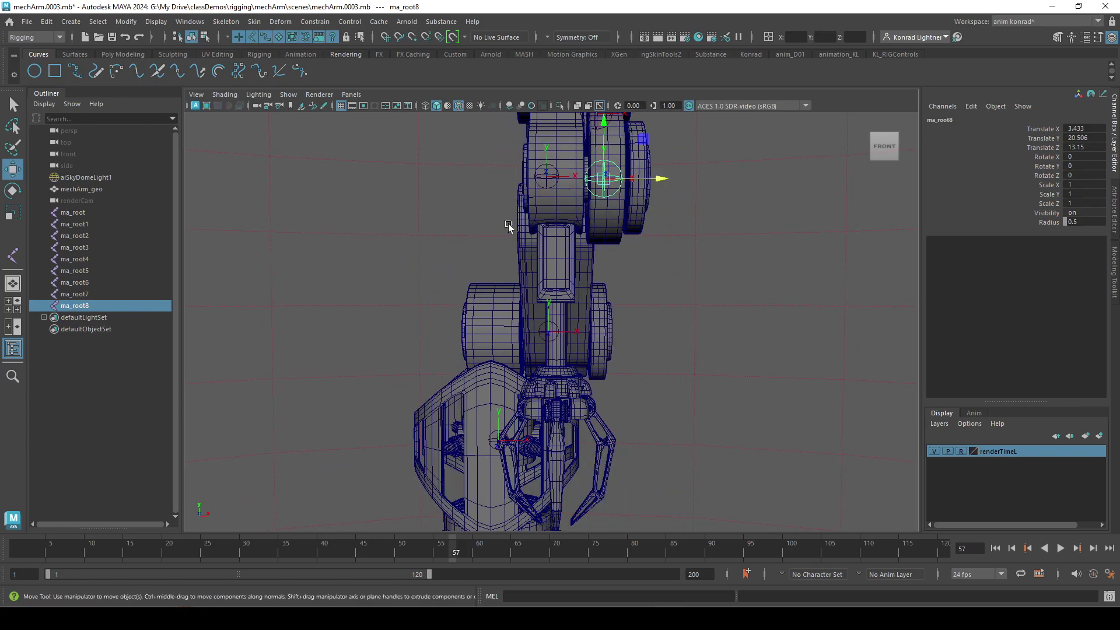
{"action": "scroll", "coordinate": [571, 300], "scroll_direction": "up", "scroll_amount": 5}
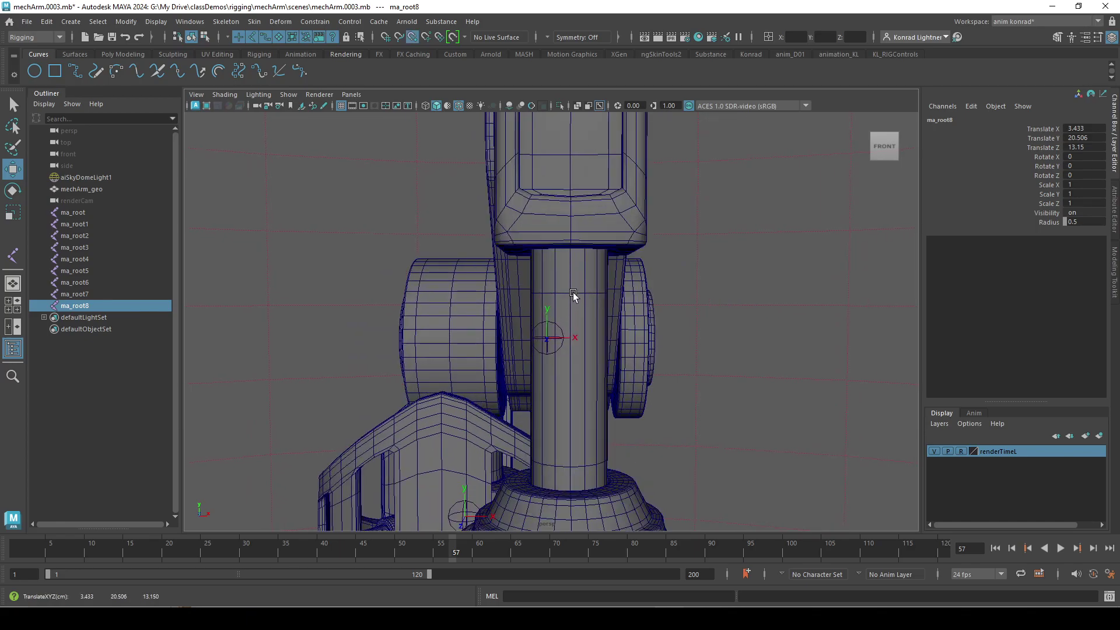
{"action": "scroll", "coordinate": [573, 322], "scroll_direction": "down", "scroll_amount": 5}
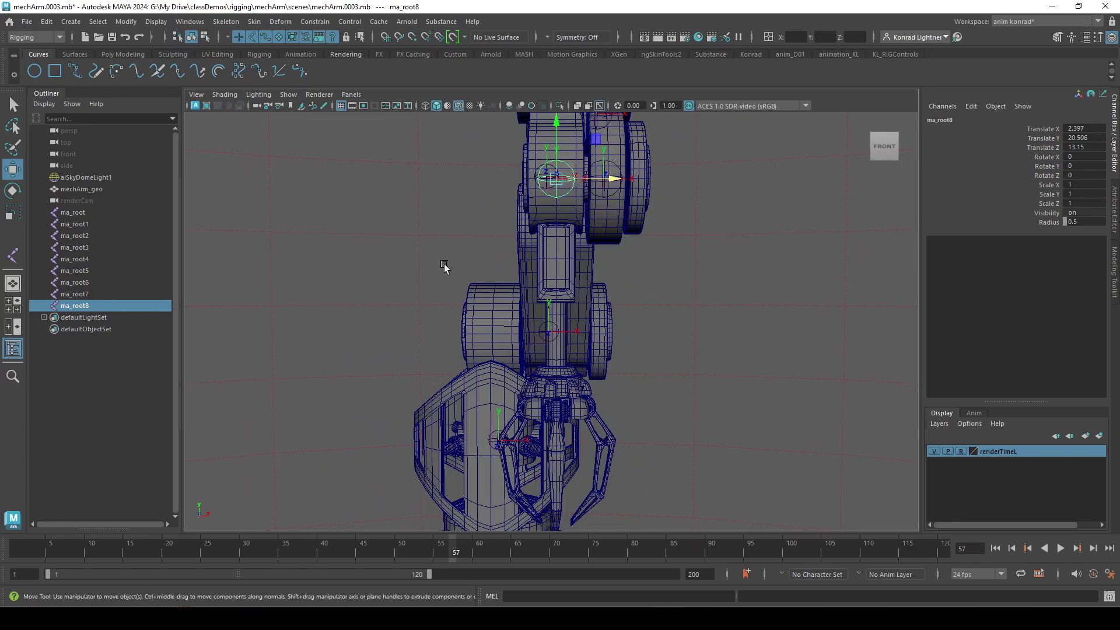
Move the duplicated joint down along Y onto the thin gripper shaft below the wrist, at about Translate Y 17.4.
{"action": "left_click_drag", "start_coordinate": [444, 265], "coordinate": [614, 297], "text": "alt"}
{"action": "scroll", "coordinate": [584, 268], "scroll_direction": "up", "scroll_amount": 4}
{"action": "scroll", "coordinate": [502, 239], "scroll_direction": "down", "scroll_amount": 2}
{"action": "middle_click_drag", "start_coordinate": [461, 229], "coordinate": [520, 335], "text": "alt"}
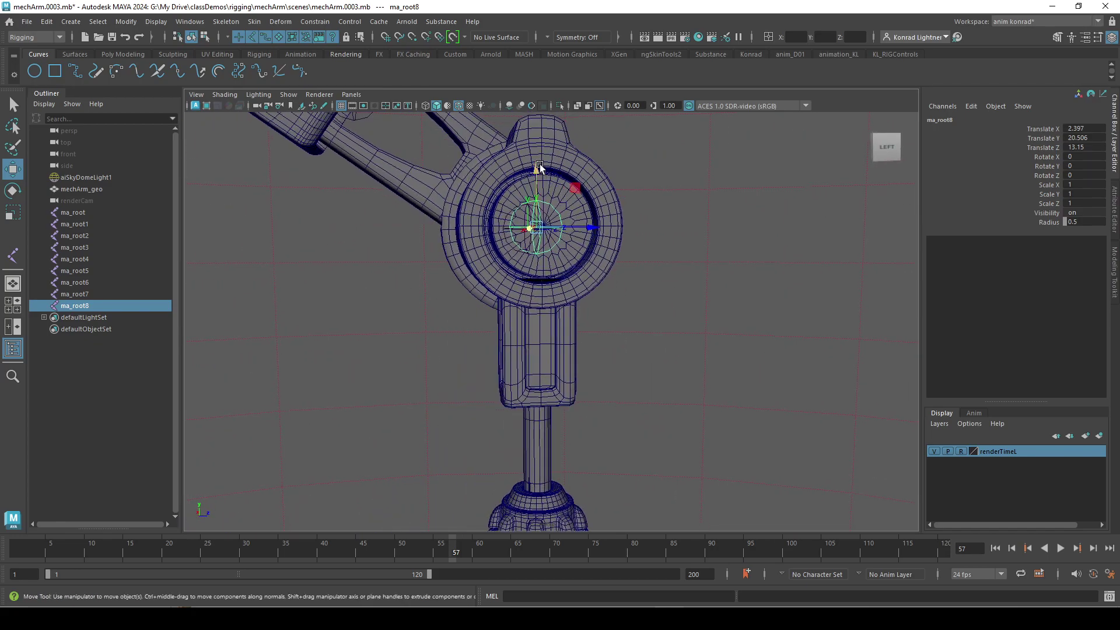
{"action": "left_click_drag", "start_coordinate": [540, 165], "coordinate": [531, 212], "text": "alt"}
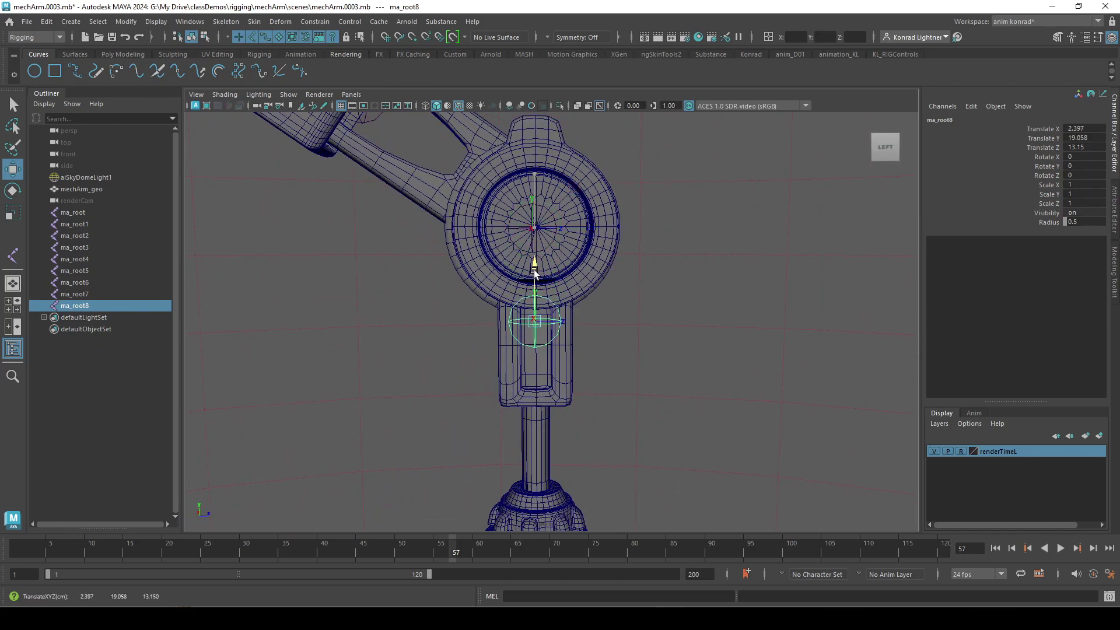
{"action": "left_click_drag", "start_coordinate": [537, 371], "coordinate": [537, 376]}
Snap the shaft joint along Z only to the middle of the gripper shaft, at Translate Z 13.159.
{"action": "middle_click_drag", "start_coordinate": [537, 376], "coordinate": [527, 169], "text": "alt"}
{"action": "right_click_drag", "start_coordinate": [496, 309], "coordinate": [527, 265], "text": "alt"}
{"action": "middle_click_drag", "start_coordinate": [504, 181], "coordinate": [488, 317], "text": "alt"}
{"action": "right_click_drag", "start_coordinate": [488, 317], "coordinate": [546, 226], "text": "alt"}
{"action": "left_click_drag", "start_coordinate": [546, 226], "coordinate": [618, 242], "text": "alt"}
{"action": "left_click_drag", "start_coordinate": [507, 196], "coordinate": [562, 214], "text": "alt"}
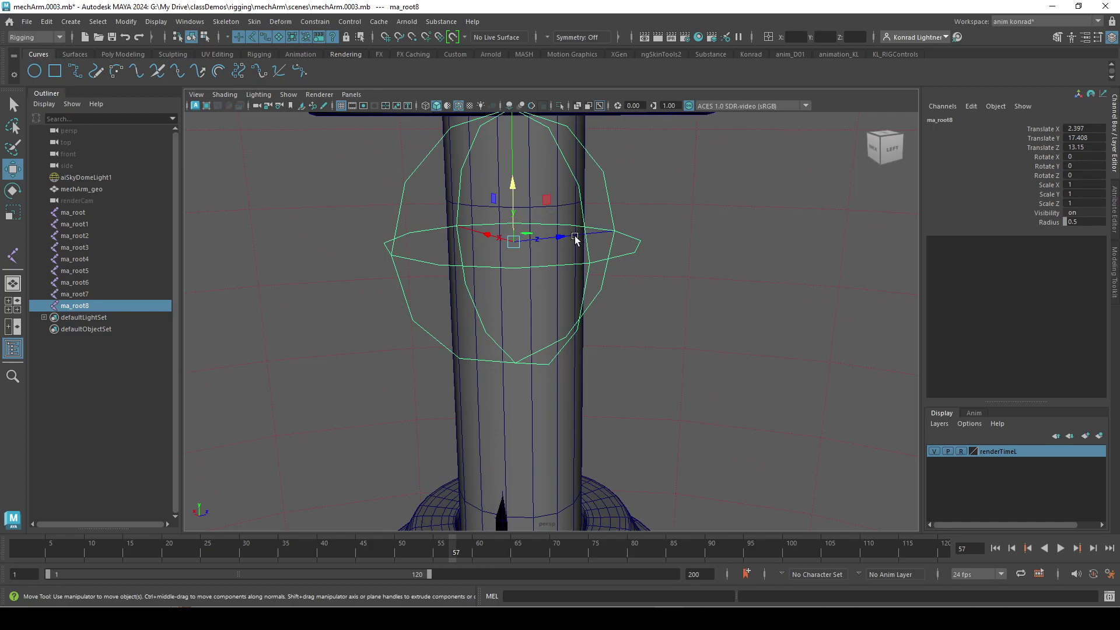
{"action": "left_click", "coordinate": [574, 239]}
{"action": "left_click_drag", "start_coordinate": [735, 261], "coordinate": [581, 257], "text": "alt"}
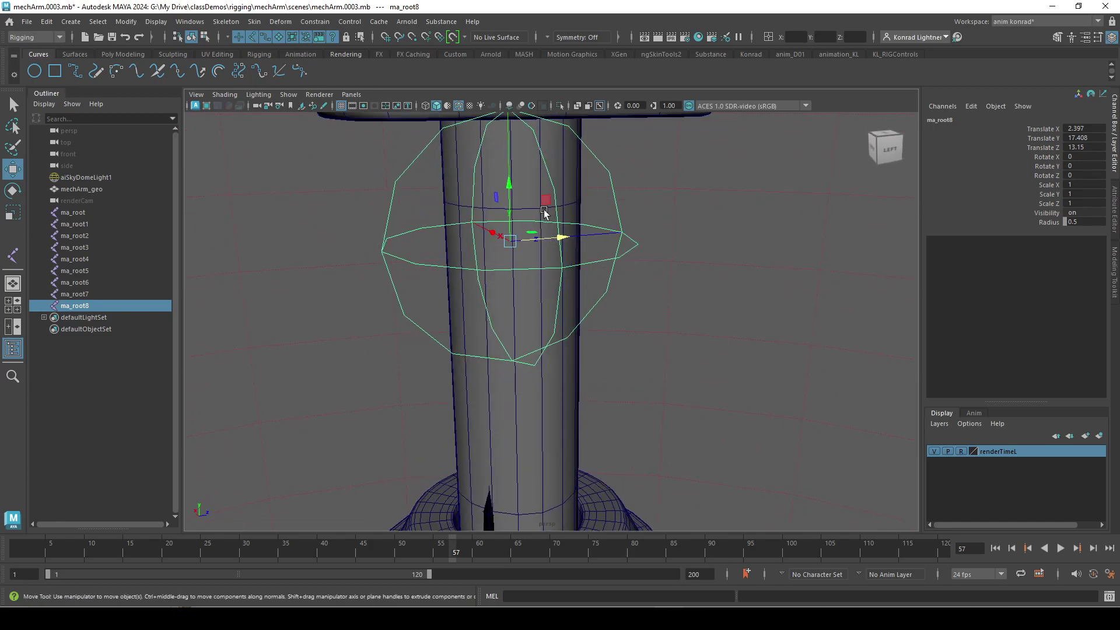
{"action": "middle_click_drag", "start_coordinate": [542, 215], "coordinate": [539, 211]}
Move the shaft joint down along Y to the gripper's collar at the shaft's lower end, at about Translate Y 16.02.
{"action": "scroll", "coordinate": [586, 358], "scroll_direction": "down", "scroll_amount": 5}
{"action": "left_click_drag", "start_coordinate": [585, 370], "coordinate": [394, 360], "text": "alt"}
{"action": "right_click_drag", "start_coordinate": [394, 357], "coordinate": [280, 311], "text": "alt"}
{"action": "key", "text": "f"}
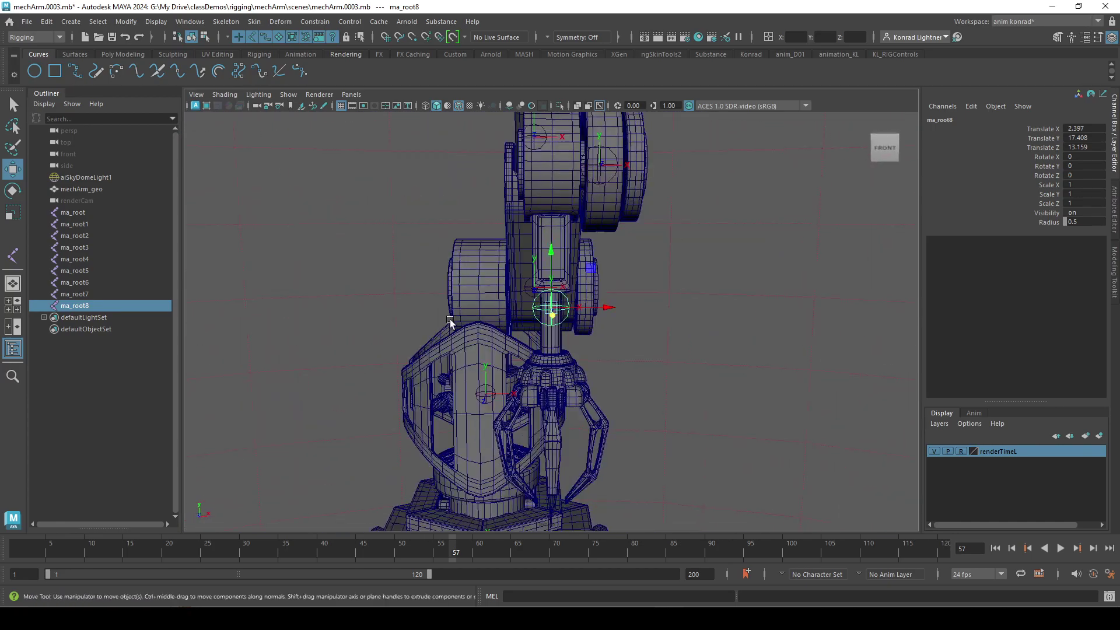
{"action": "left_click_drag", "start_coordinate": [552, 229], "coordinate": [553, 336]}
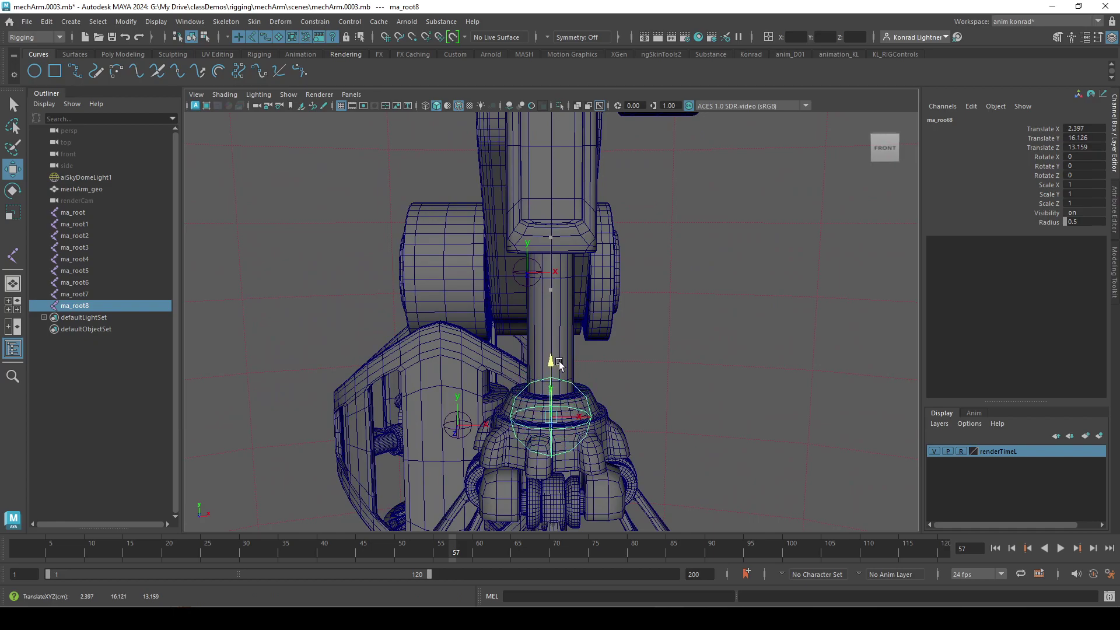
{"action": "left_click_drag", "start_coordinate": [658, 426], "coordinate": [494, 316], "text": "alt"}
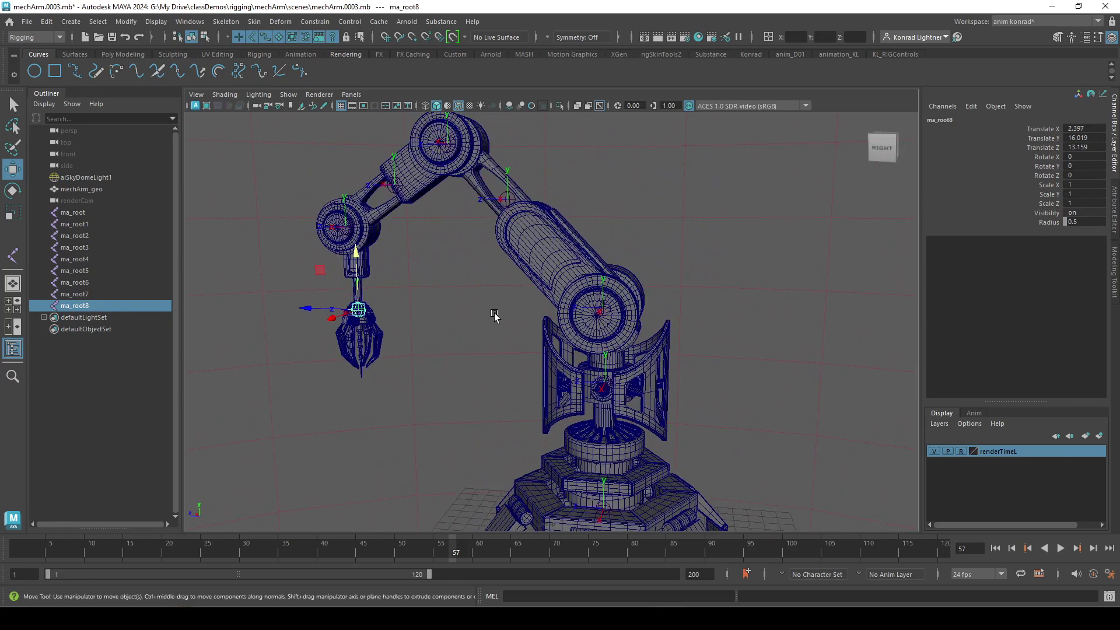